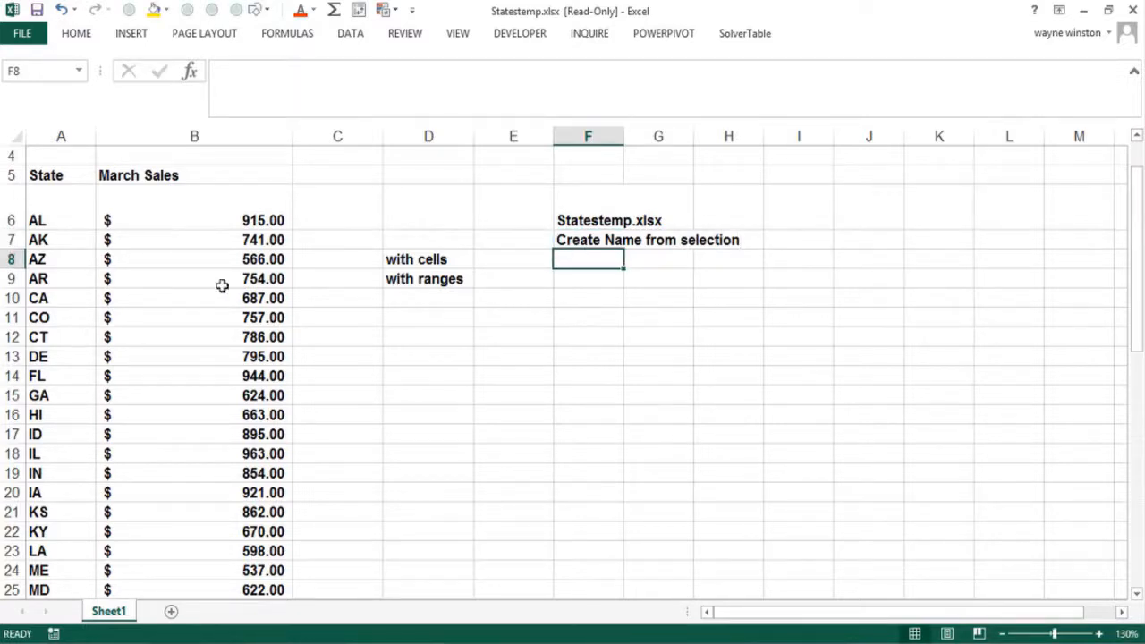
- Examine the state abbreviations in column A and their matching March sales figures in column B
left_click(68, 277)
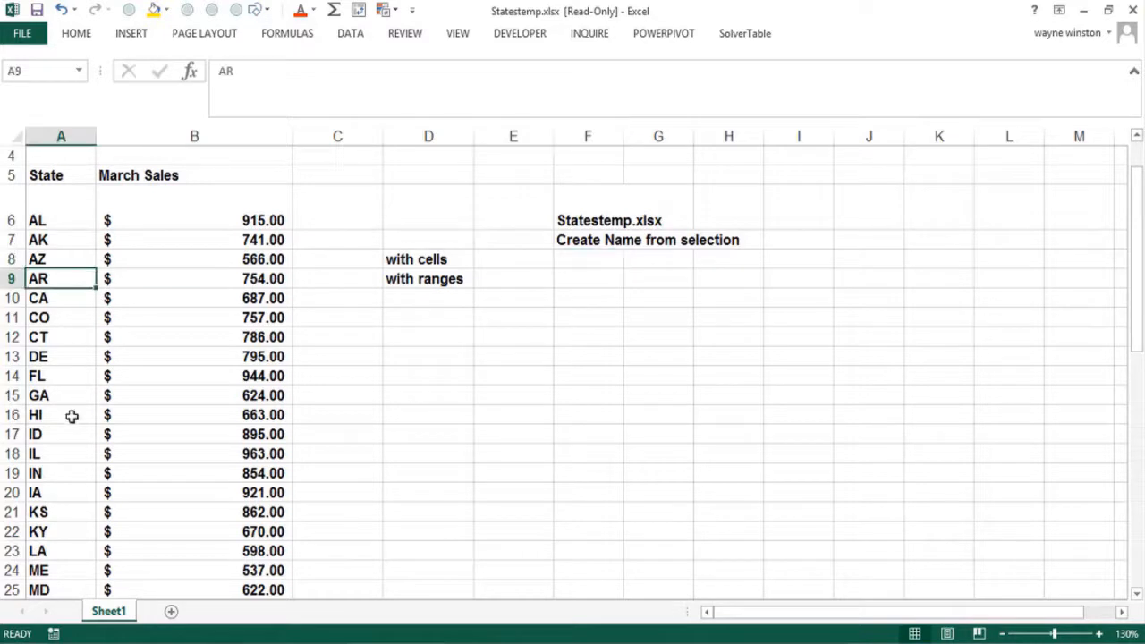
left_click_drag(71, 417, 76, 429)
left_click(84, 379)
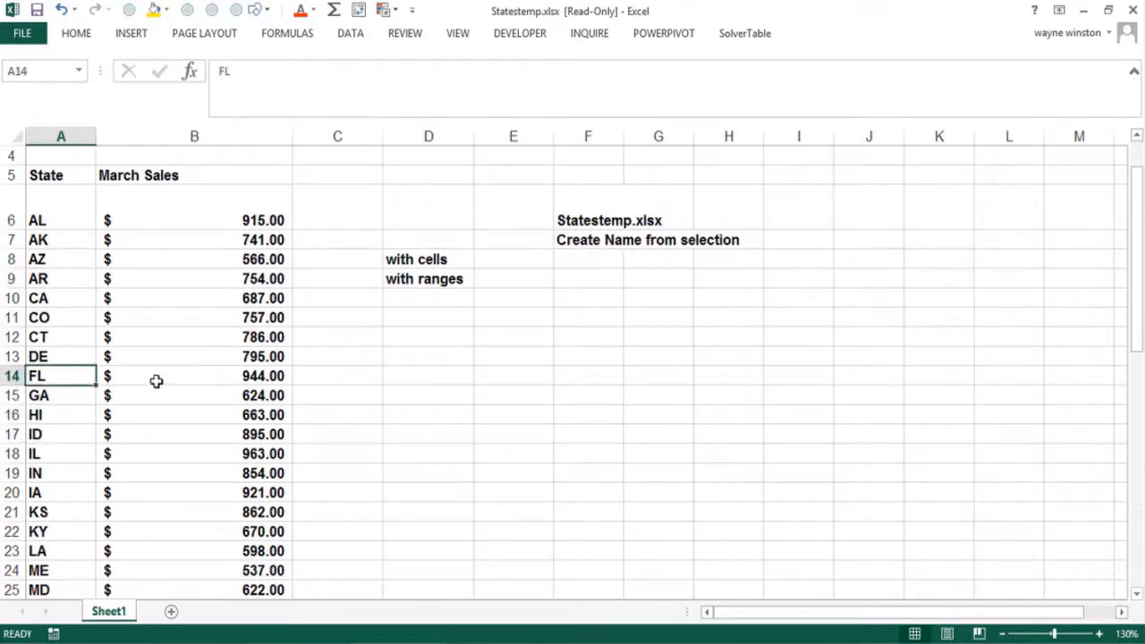
left_click(156, 381)
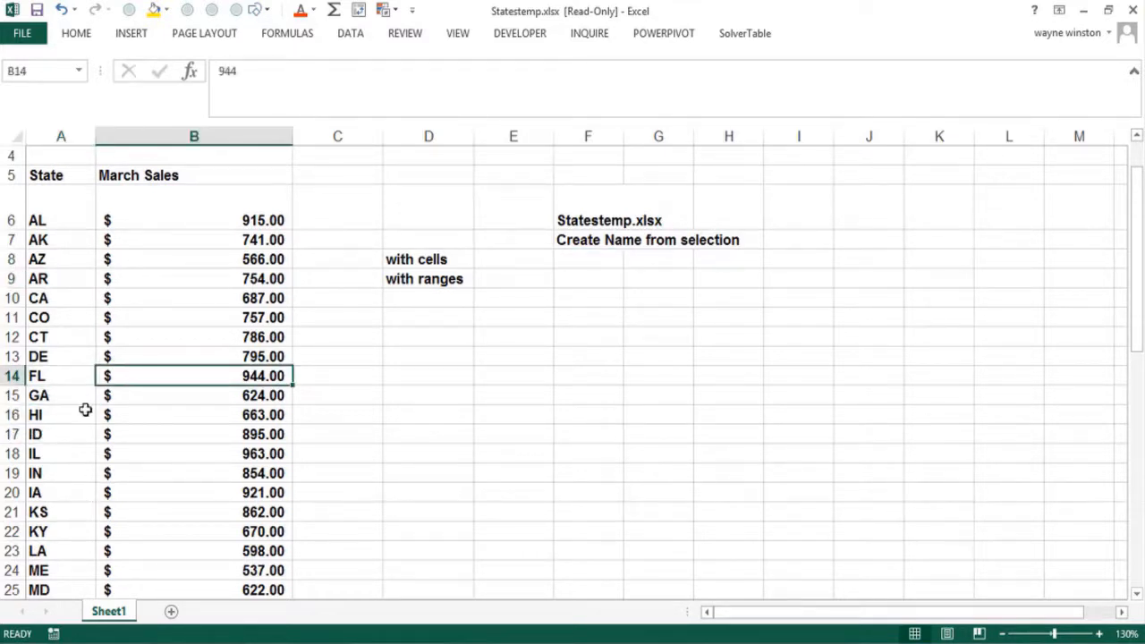
left_click_drag(84, 412, 149, 414)
left_click(165, 410)
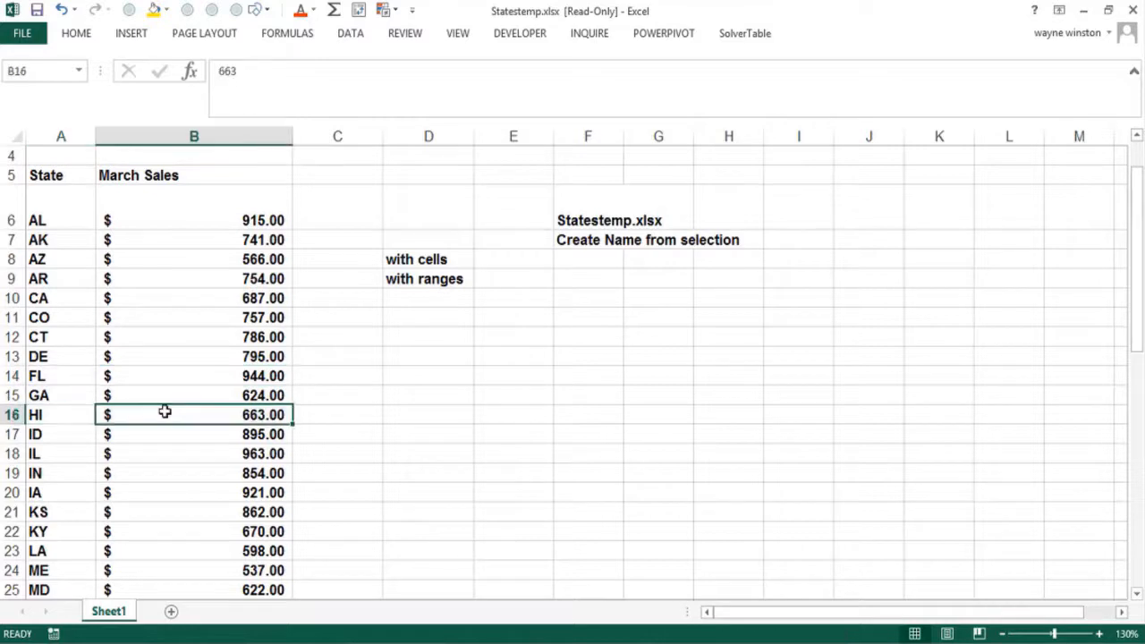
left_click(387, 356)
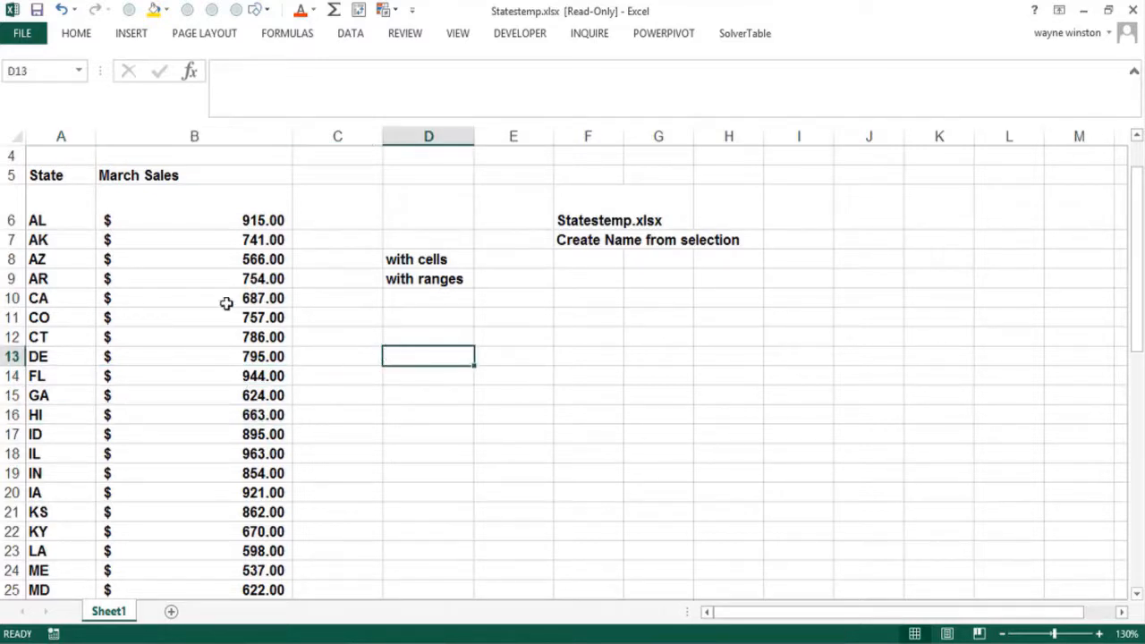
left_click(210, 223)
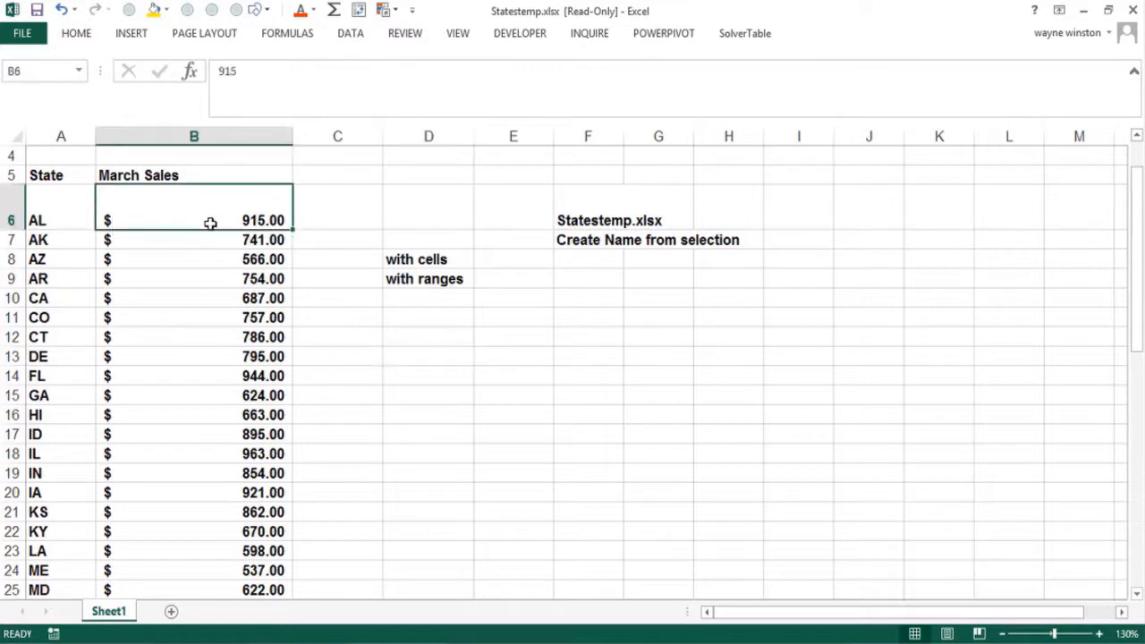
left_click(181, 395)
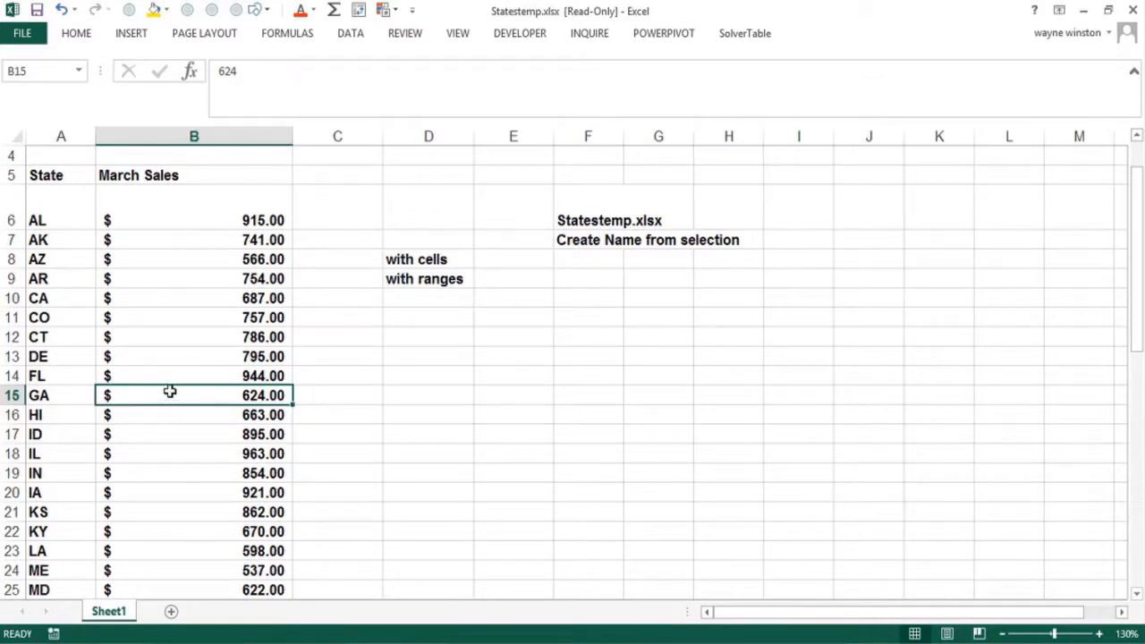
- Enter the note "Select the range containing", "the "names" and the cells", "you want to name" in F8:F10, one line per cell
left_click(584, 258)
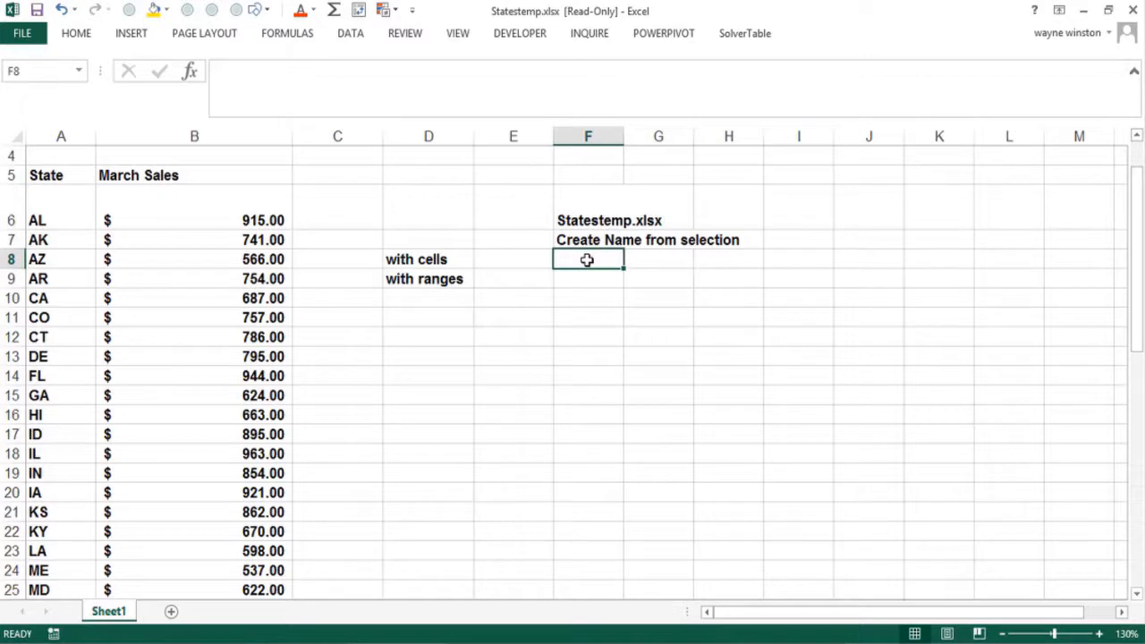
type("Selecx")
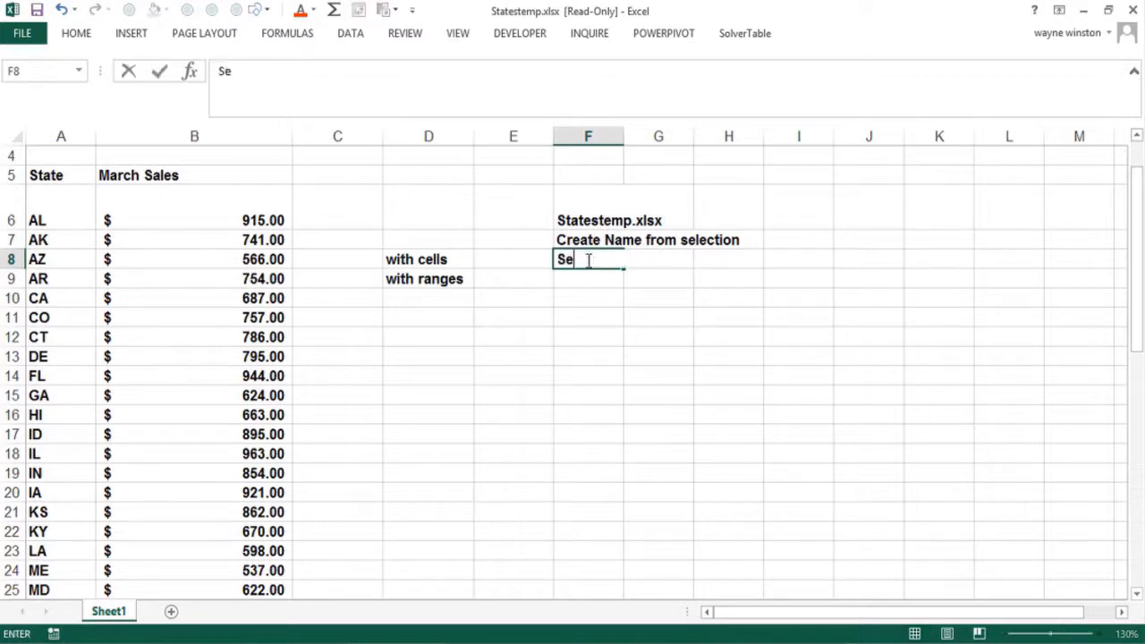
key("BackSpace")
type("t the range containing")
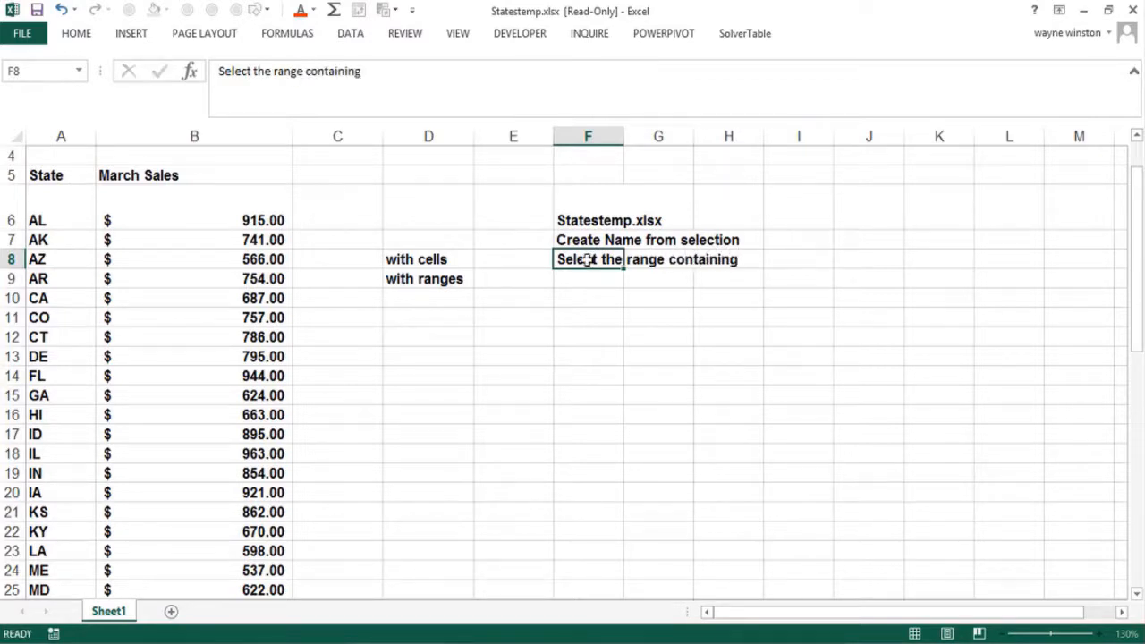
key("Return")
type("the ")
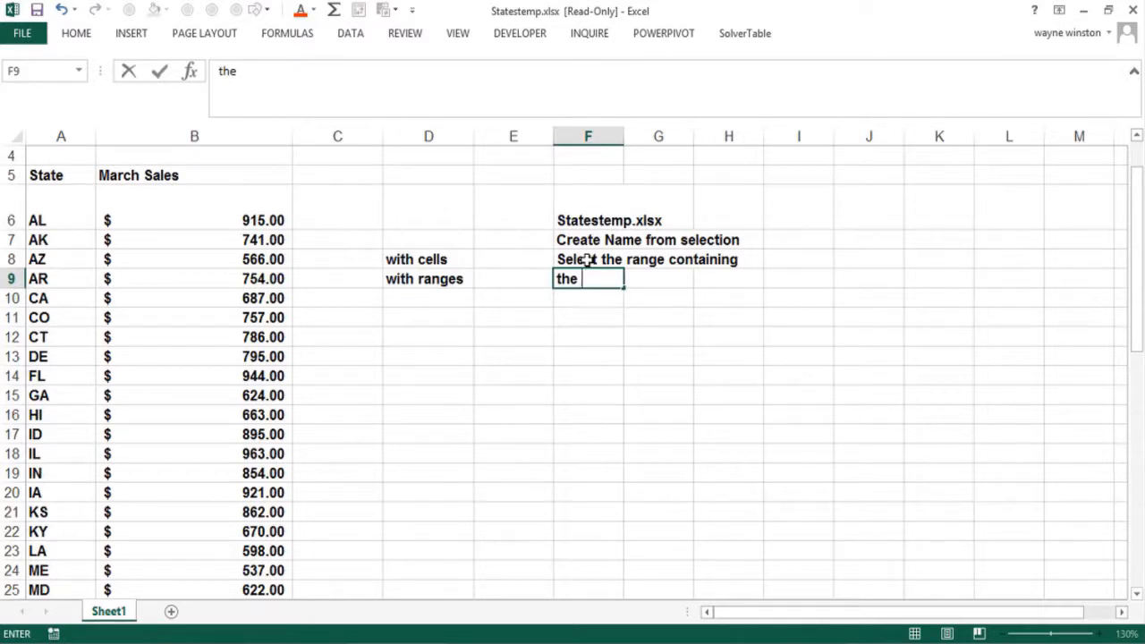
type("\"names")
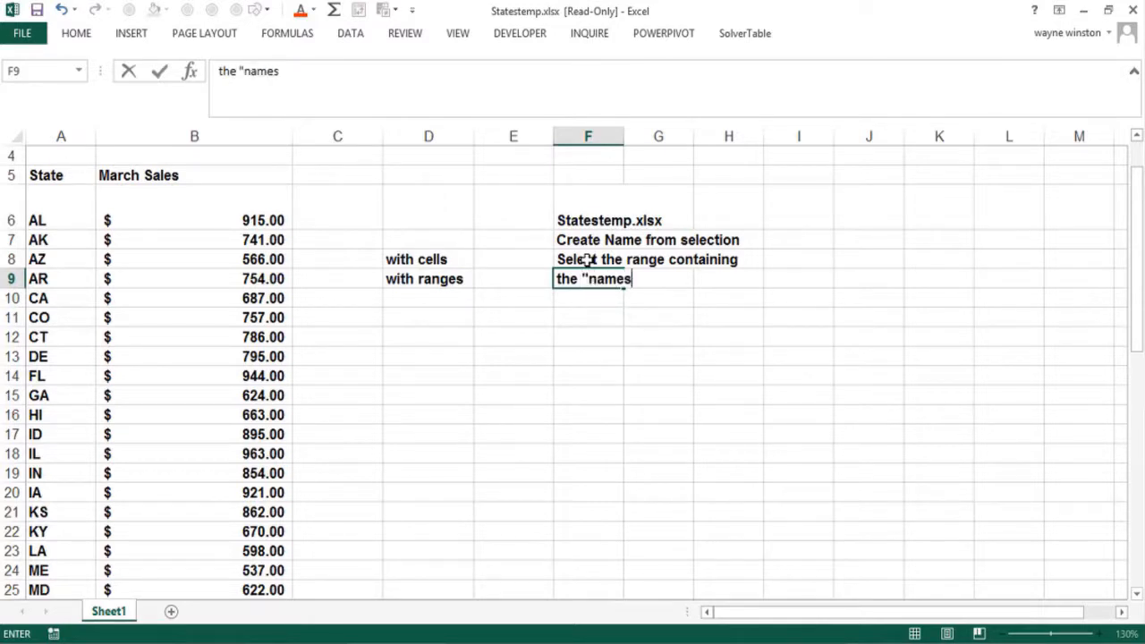
type("\" and the cells")
key("Return")
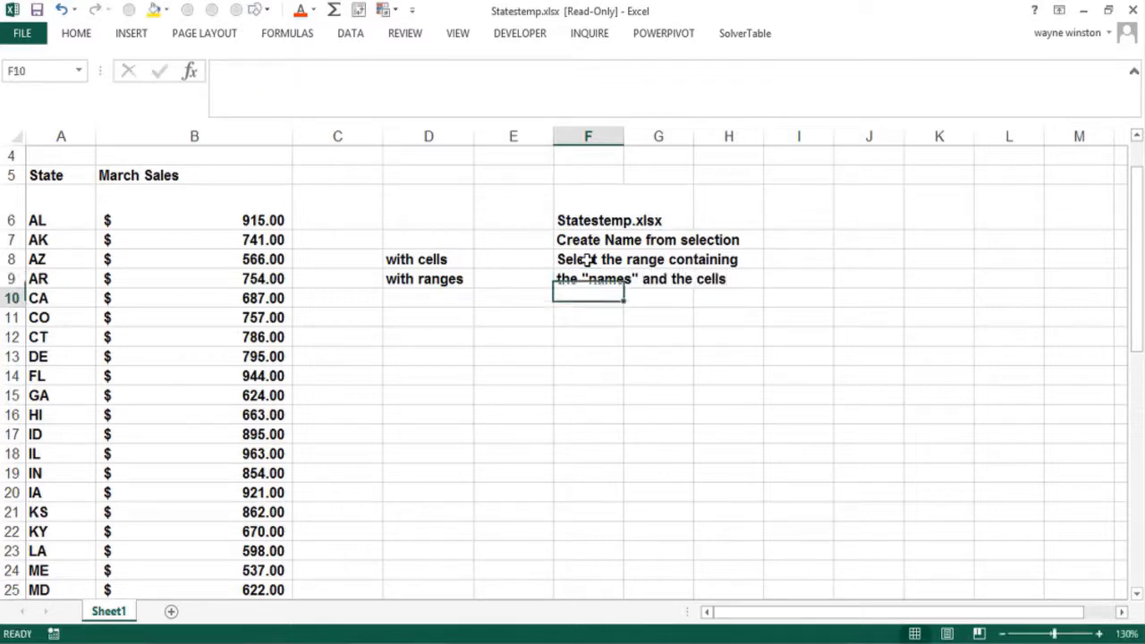
type("you want to name")
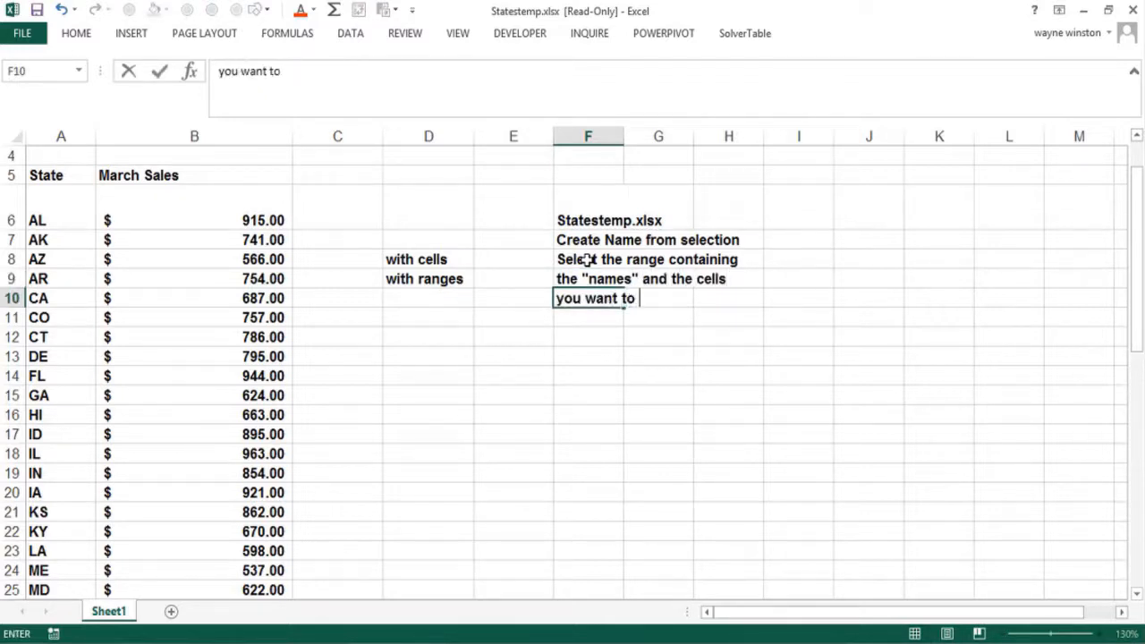
key("Return")
- Continue the note in F11:F13 with "Formulas Tab", "and choose Create from" and "Selection", one line per cell
type("Fo")
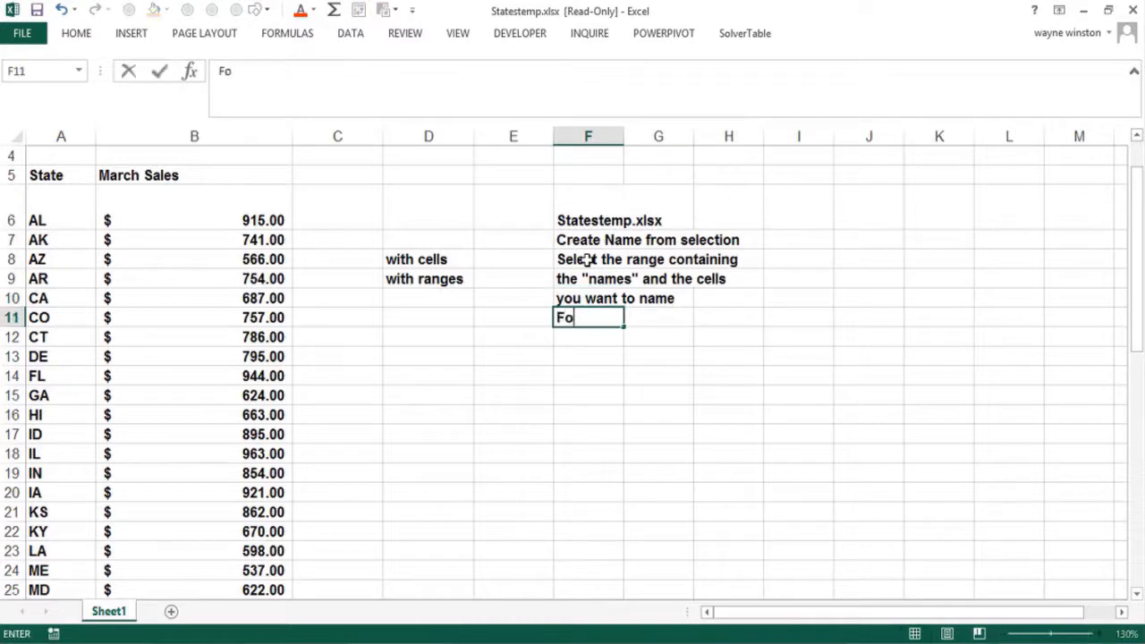
type("rmulas Ta")
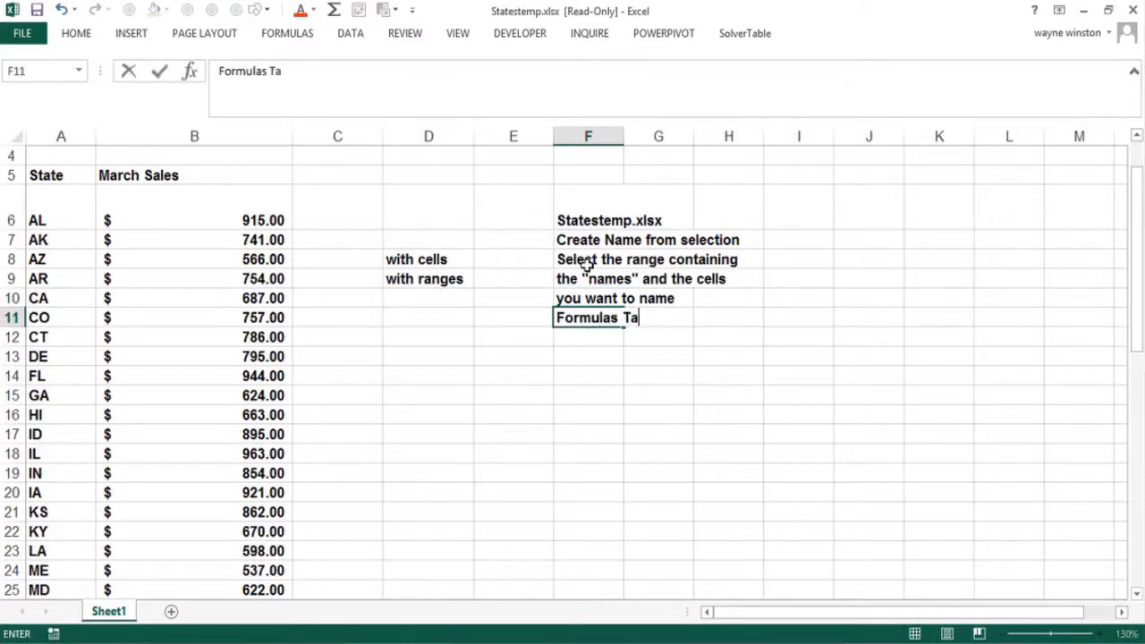
type("n")
key("Return")
type("and choose Create f")
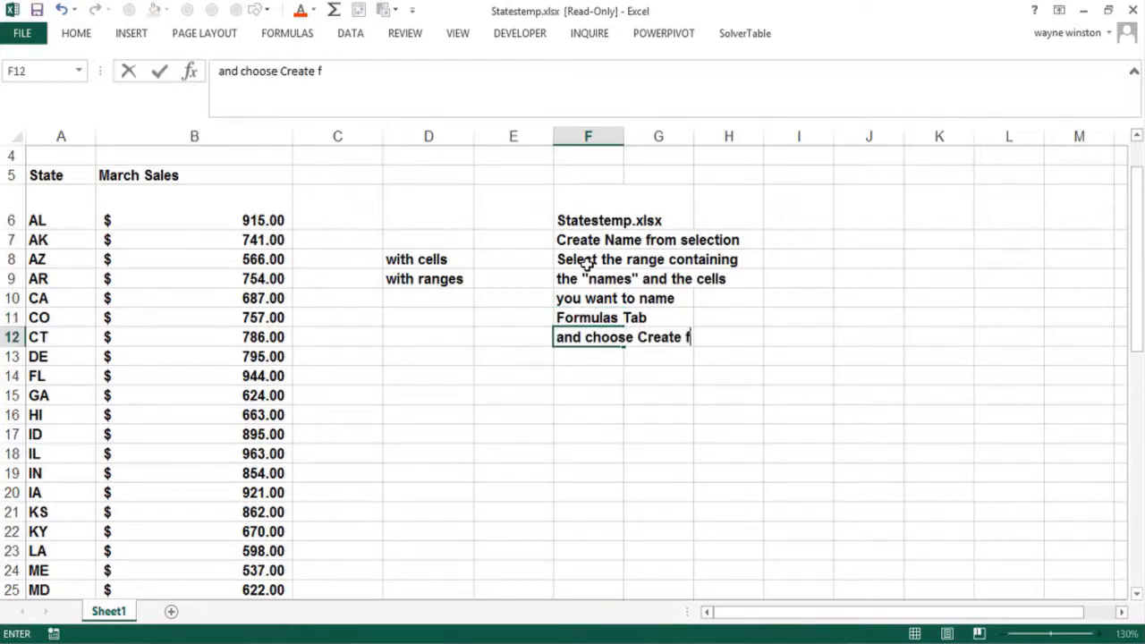
type("rom")
key("Return")
type("S")
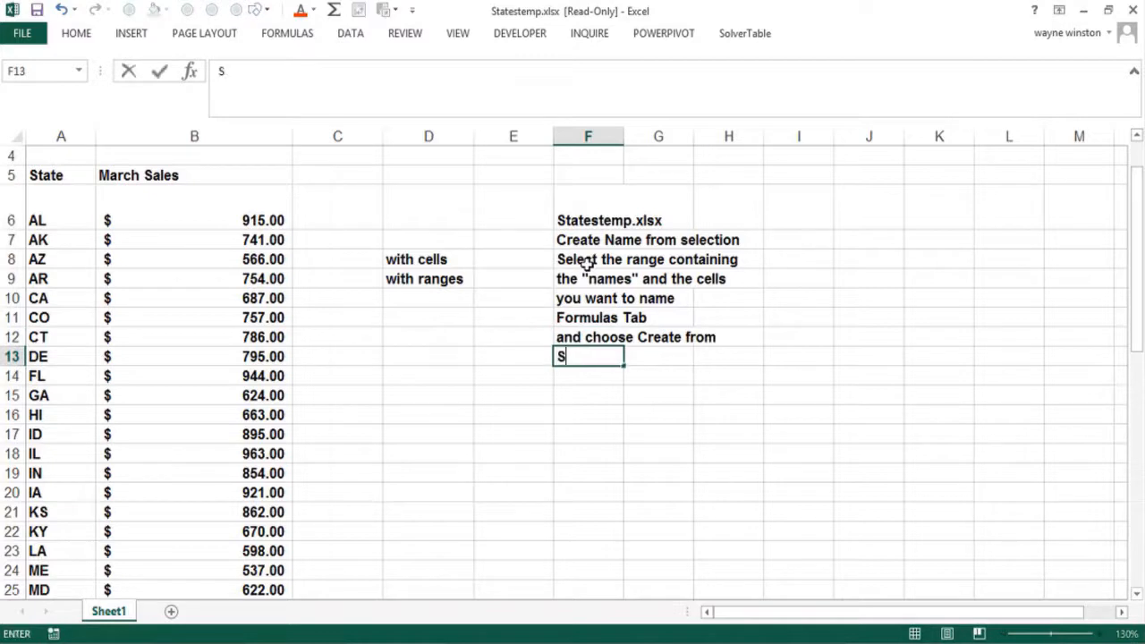
type("election")
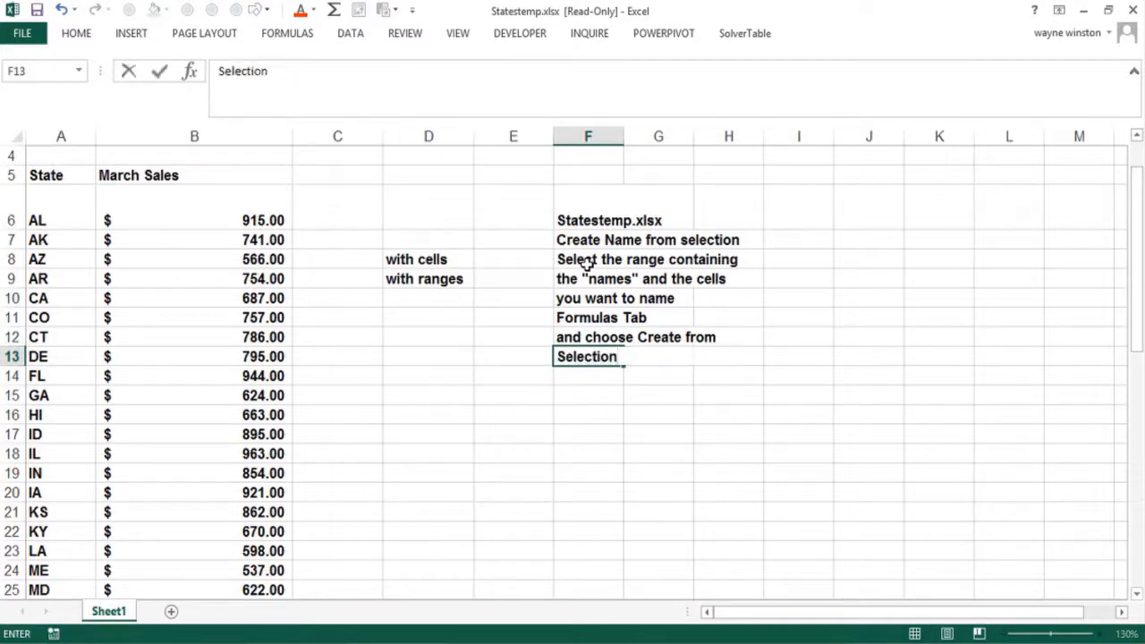
key("Return")
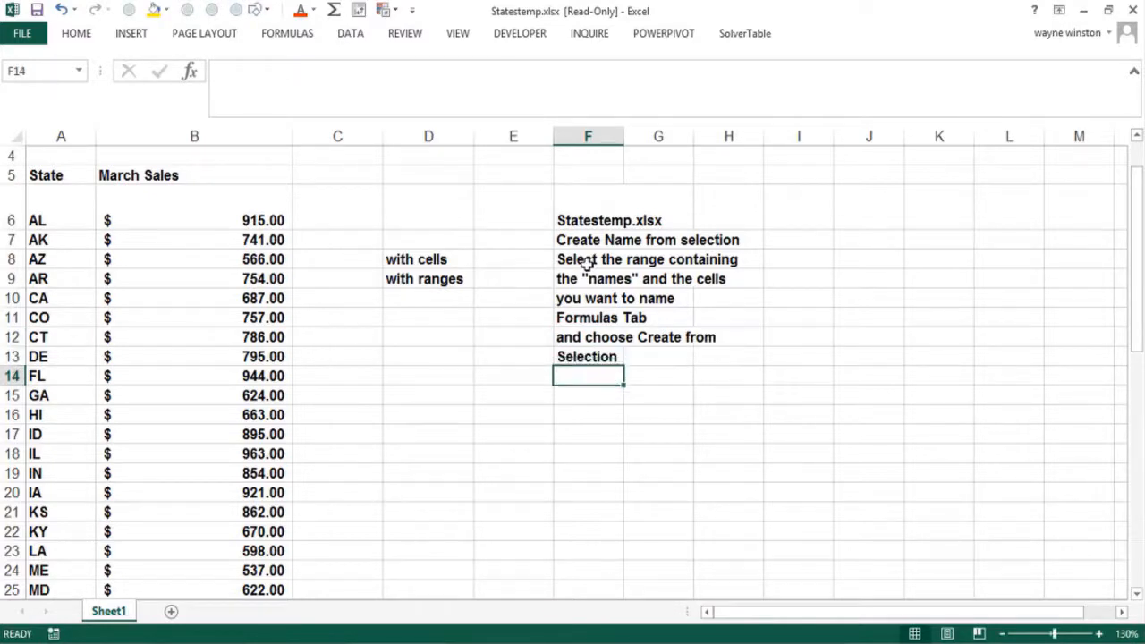
- Highlight the state and sales data in A6:B55 with a yellow fill
left_click(78, 234)
left_click_drag(90, 218, 129, 219)
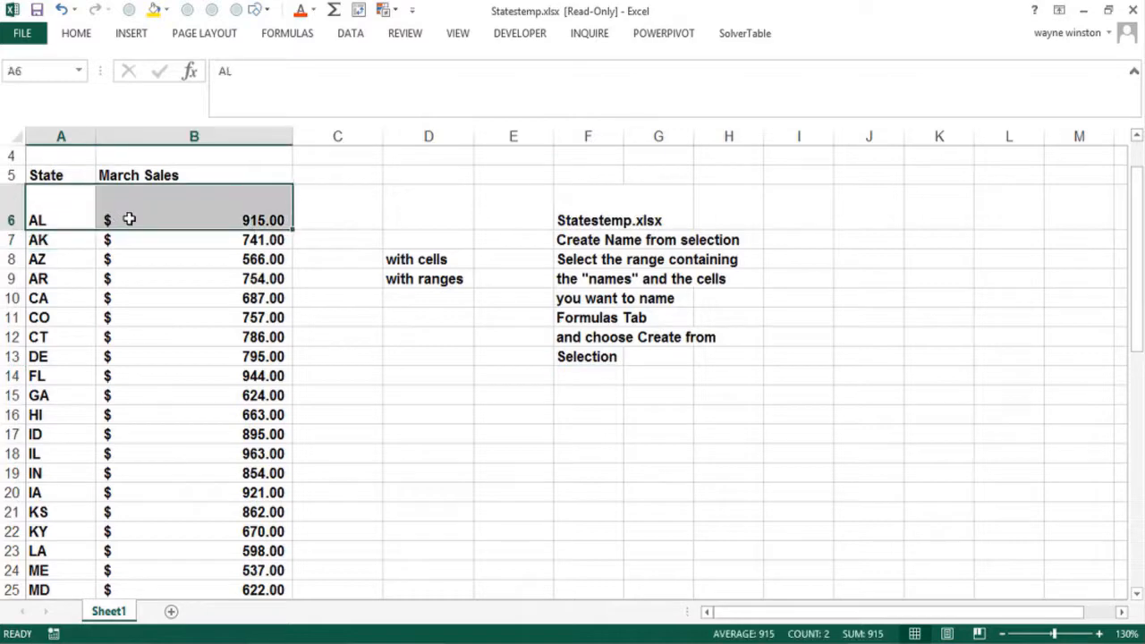
key("ctrl+shift+Down")
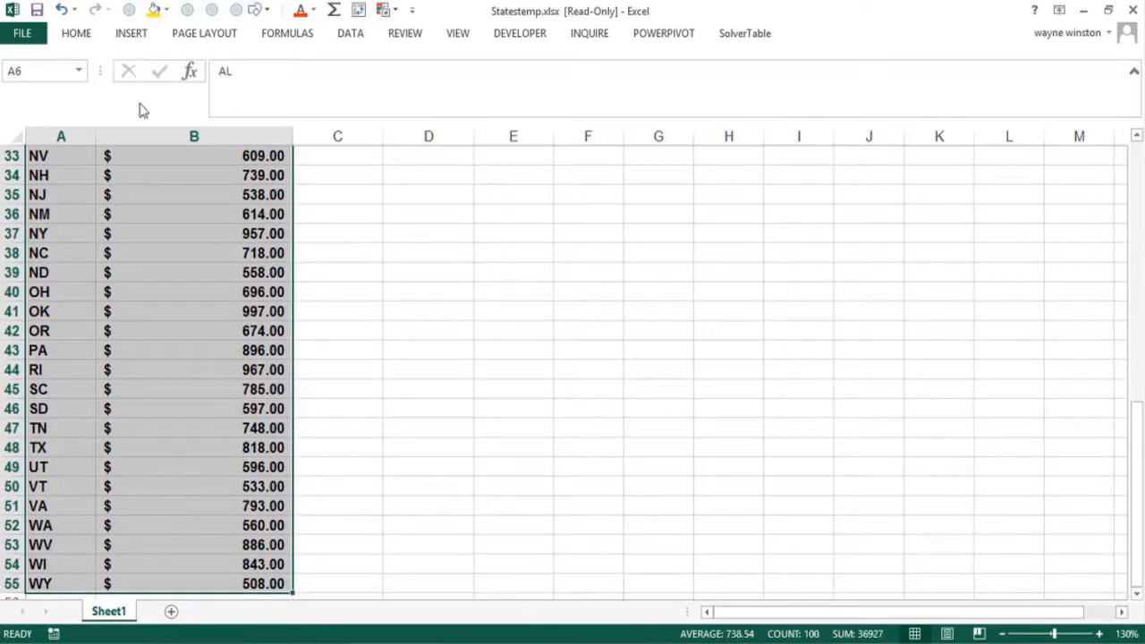
left_click(155, 10)
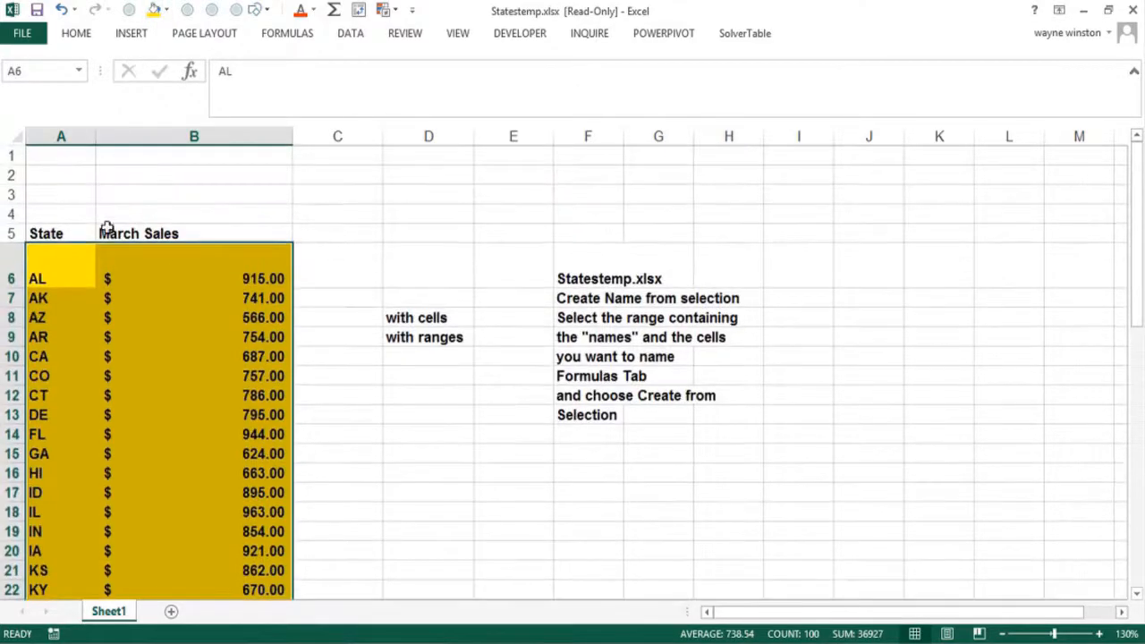
- Create names from the selection A6:B55, using the state abbreviations in the left column as names
left_click(65, 266)
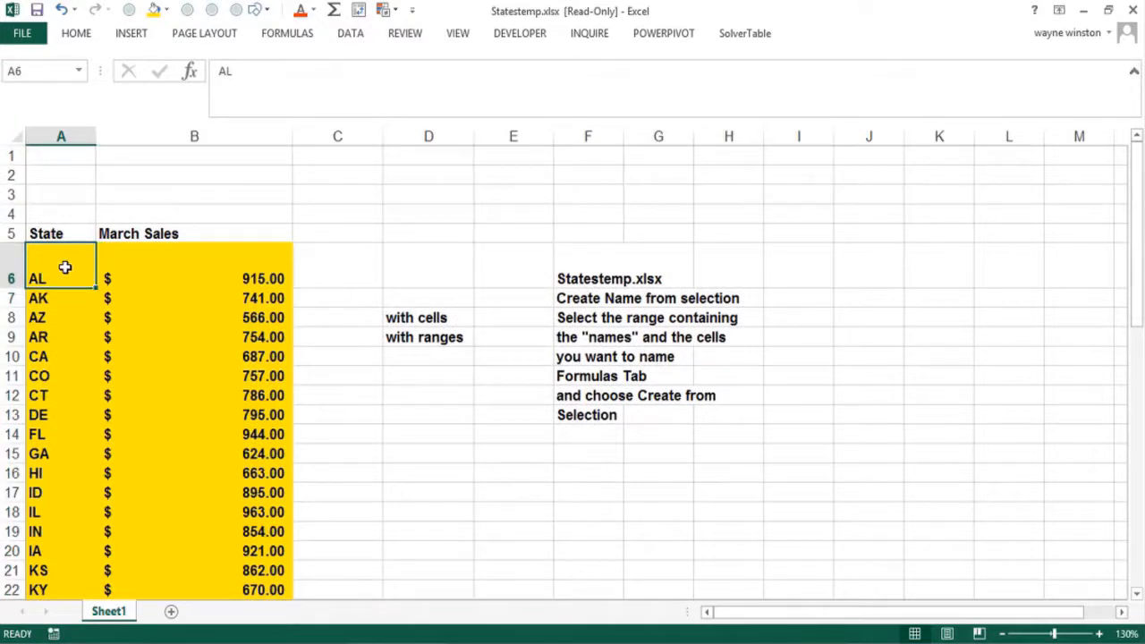
key("shift+Right")
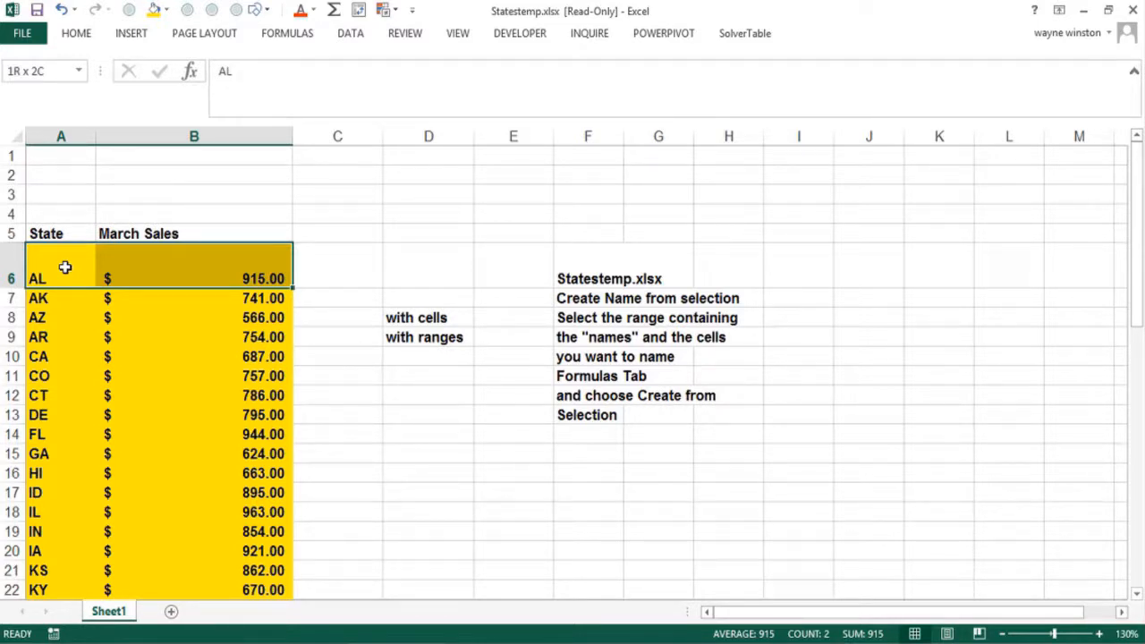
key("ctrl+shift+Down")
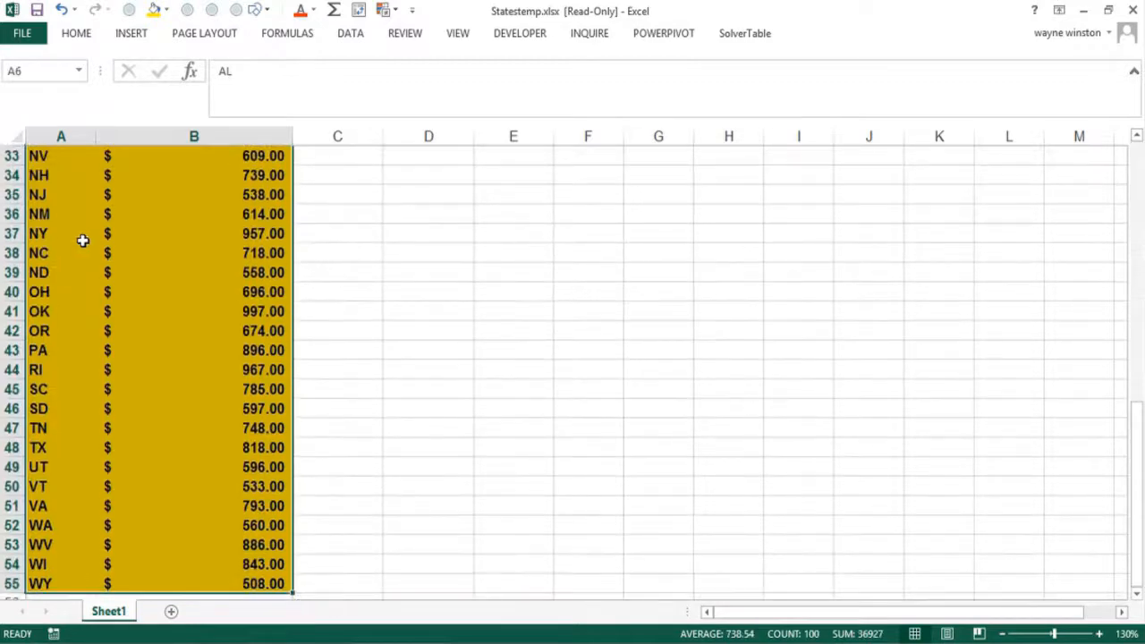
left_click(300, 41)
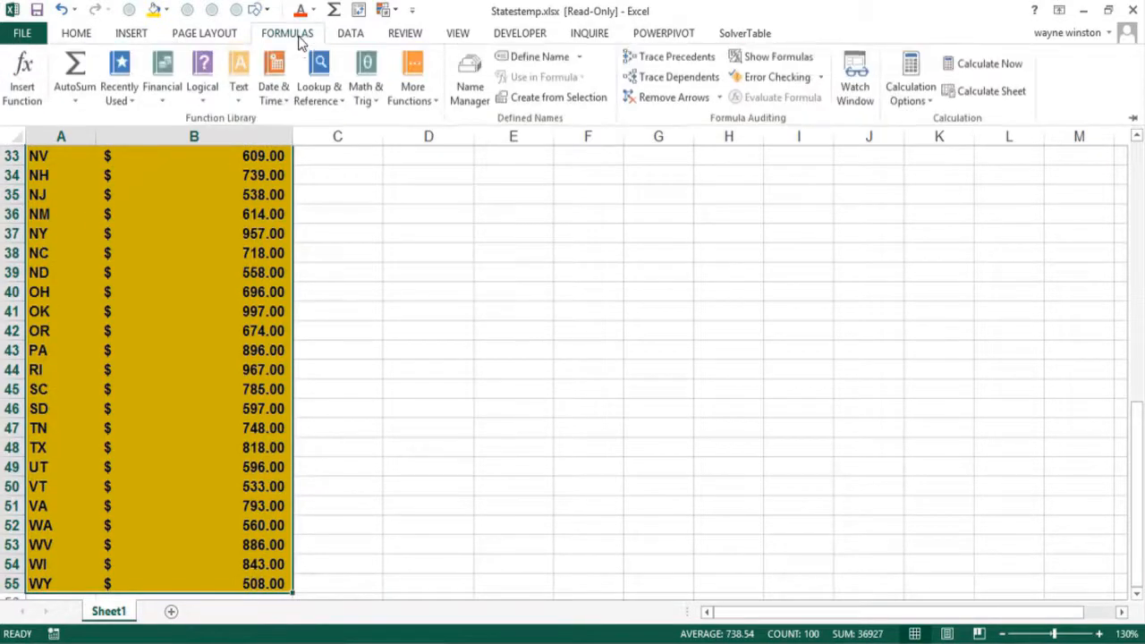
left_click(525, 108)
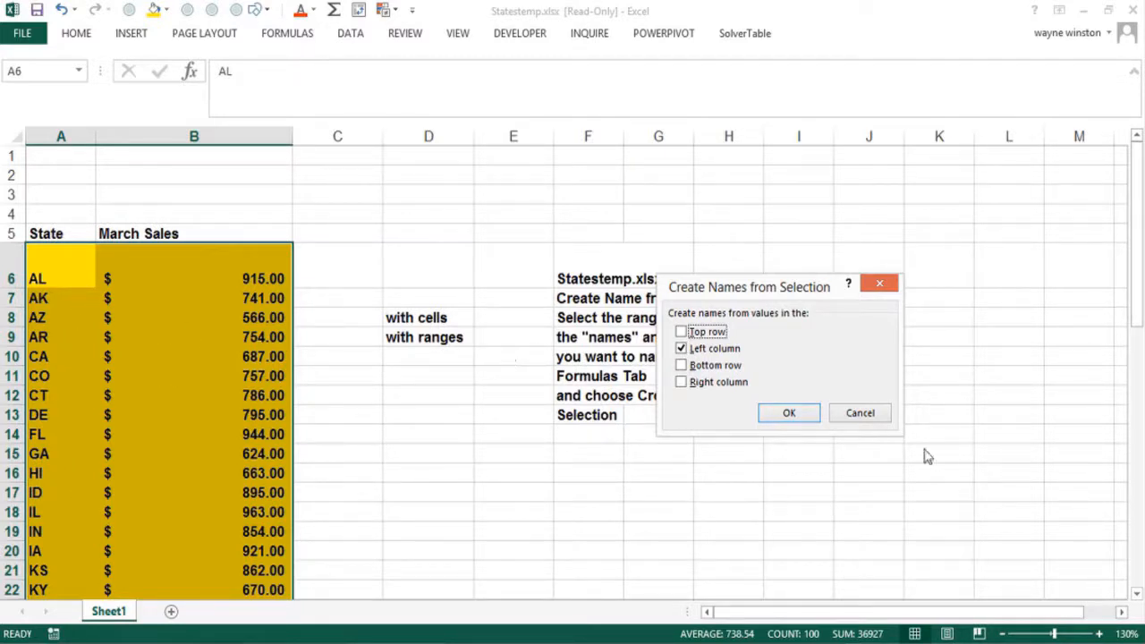
left_click(772, 408)
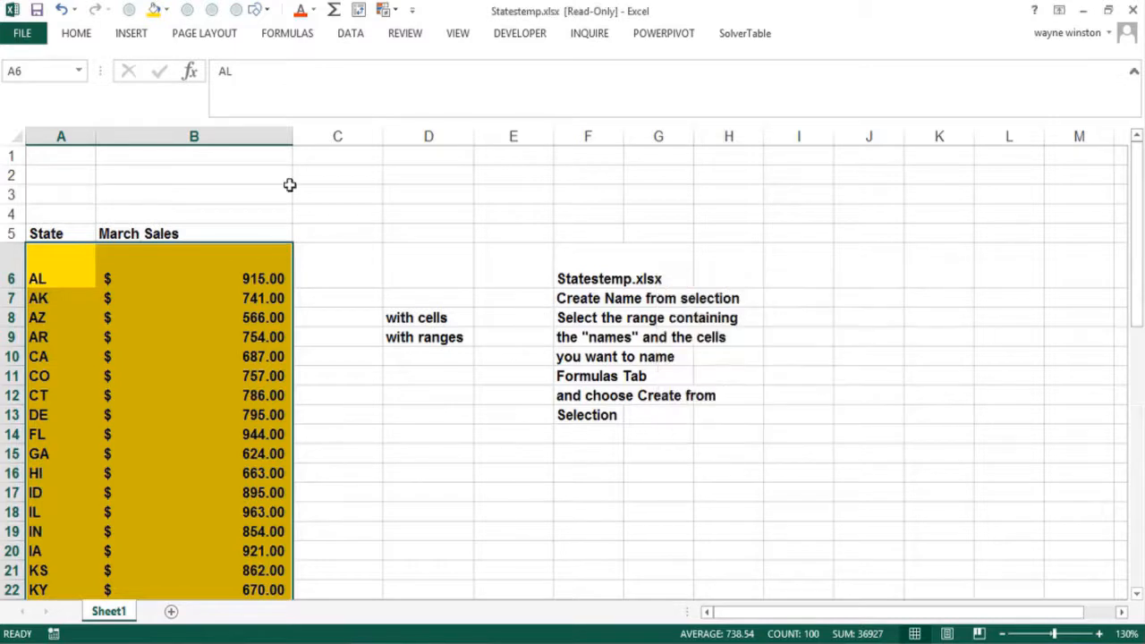
- Go to the named cells CO, ID and NC in turn to check which sales figures they refer to
left_click(80, 73)
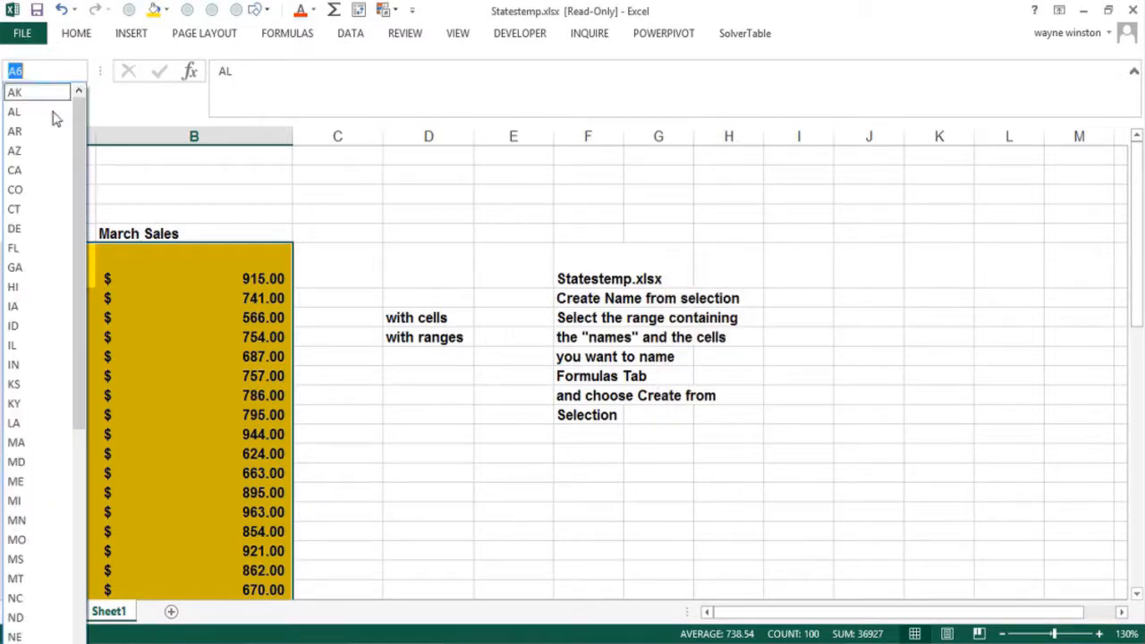
left_click(27, 195)
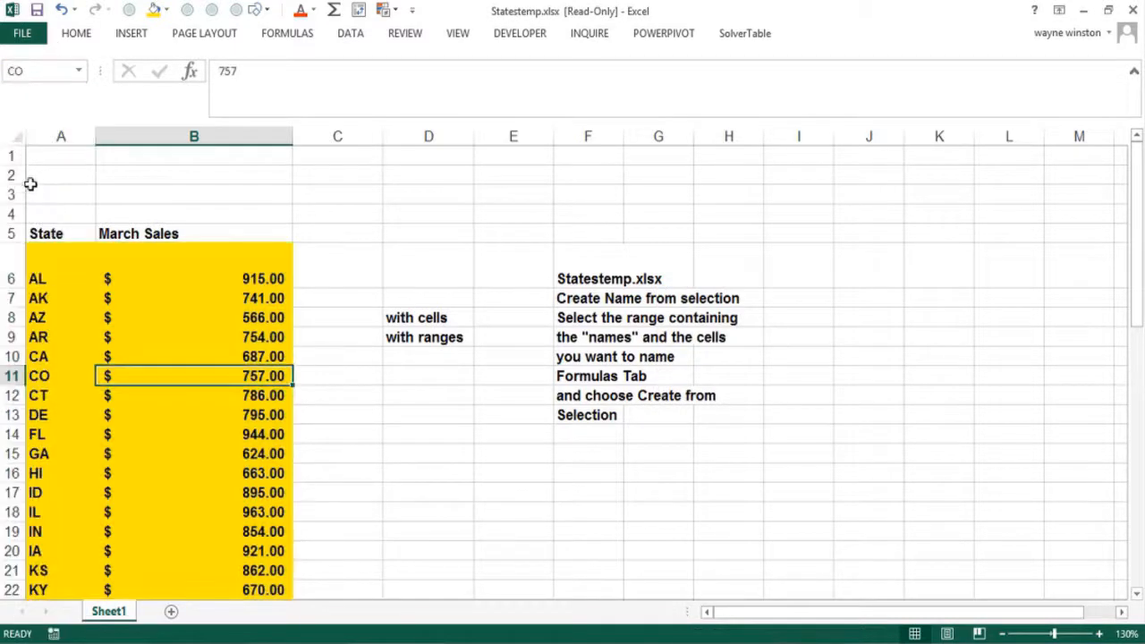
left_click(81, 78)
left_click(79, 78)
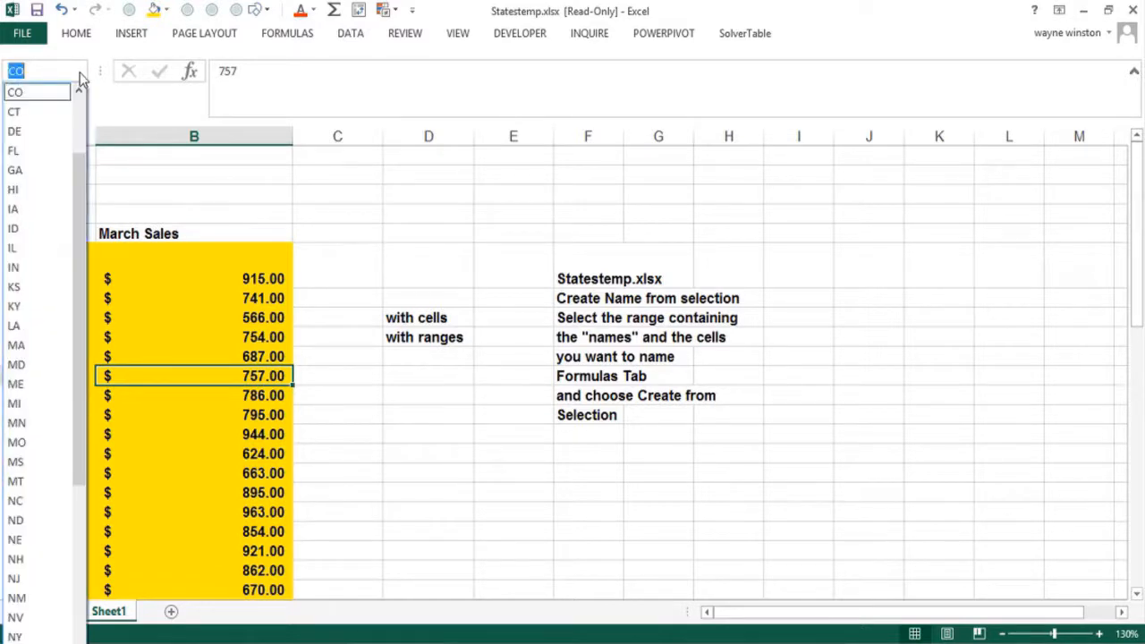
left_click(27, 229)
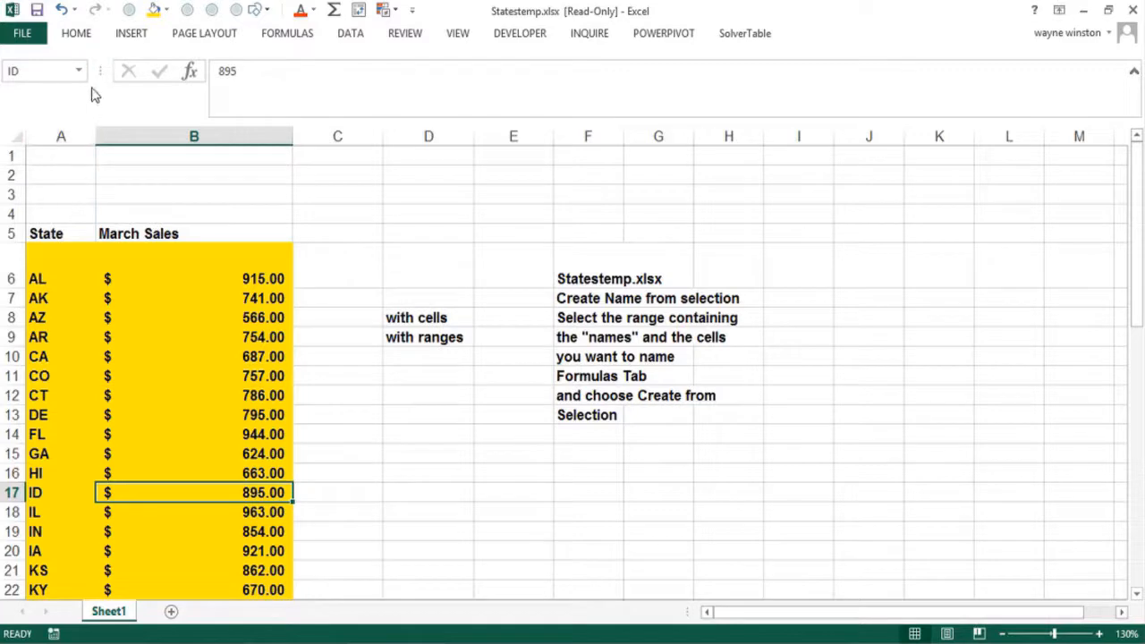
left_click(78, 73)
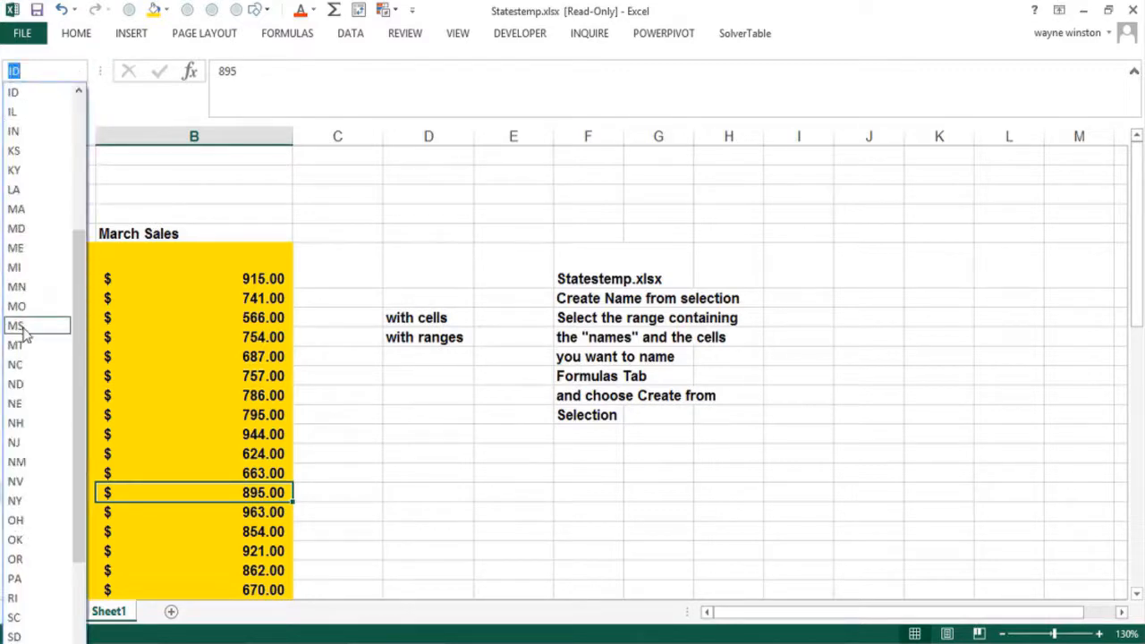
left_click(29, 367)
key("Page_Up")
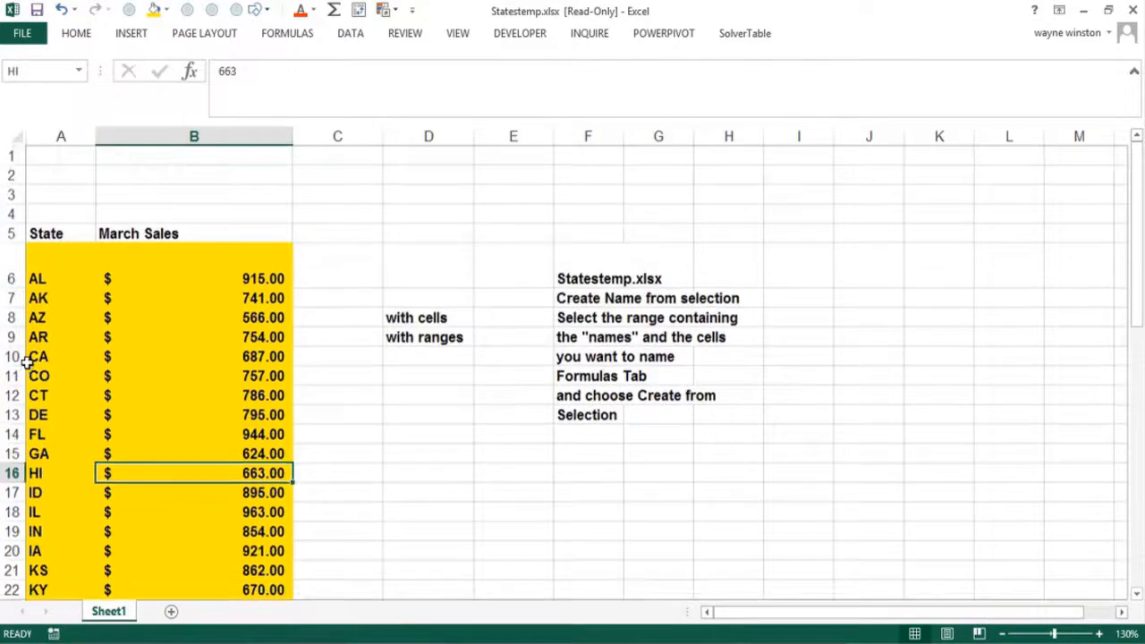
- Enter a formula in E15 that adds the named March sales cells, =CA+FL
left_click(502, 458)
type("=")
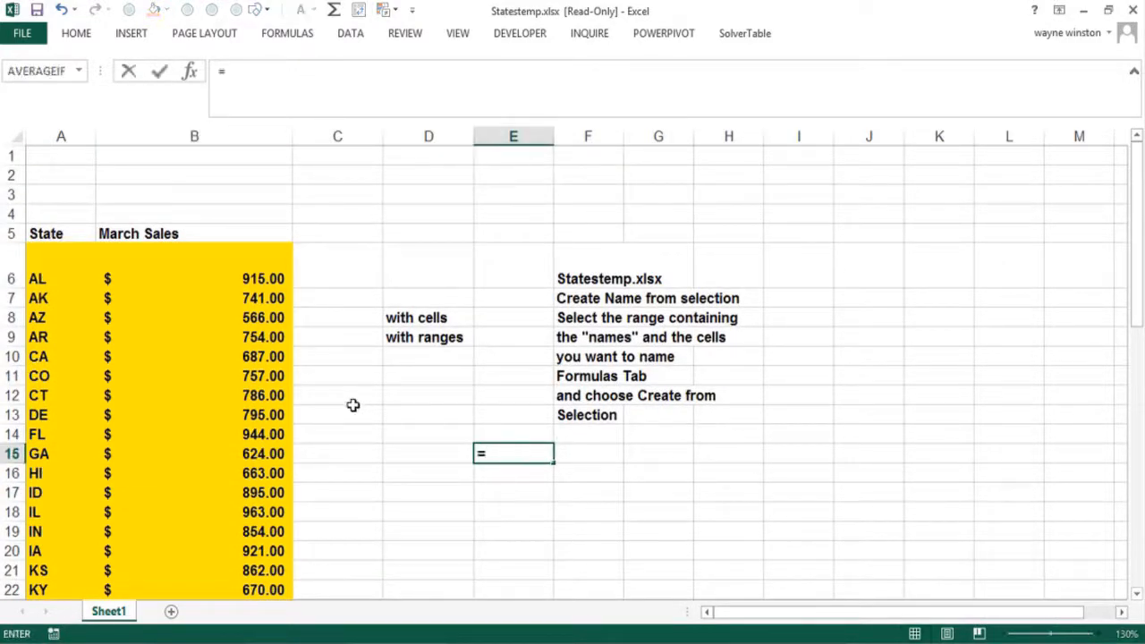
left_click(224, 354)
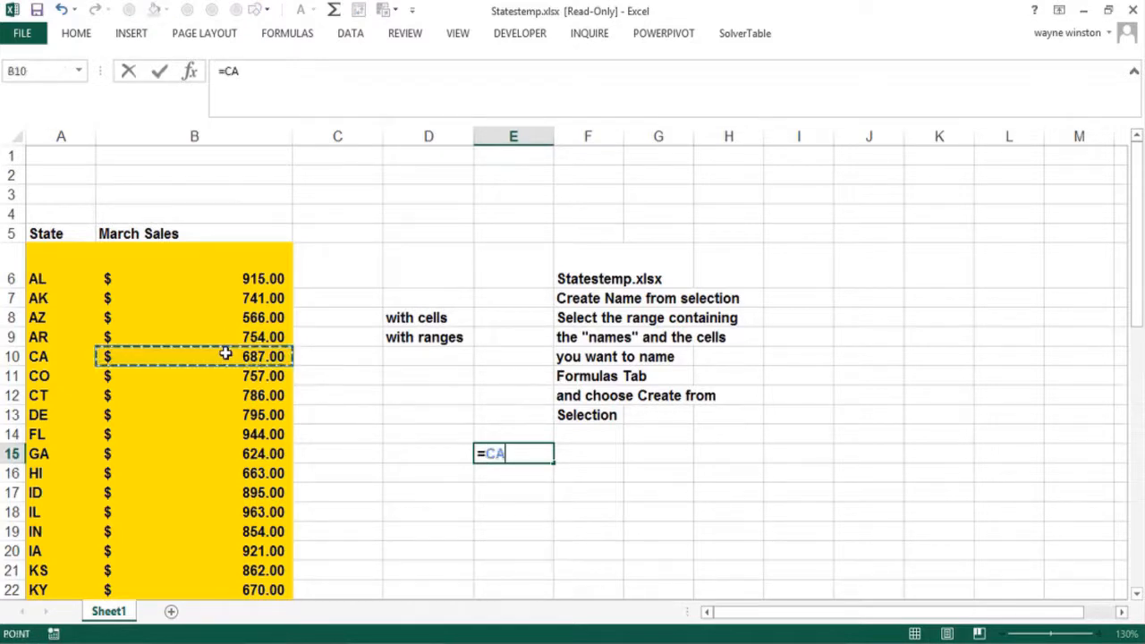
type("+")
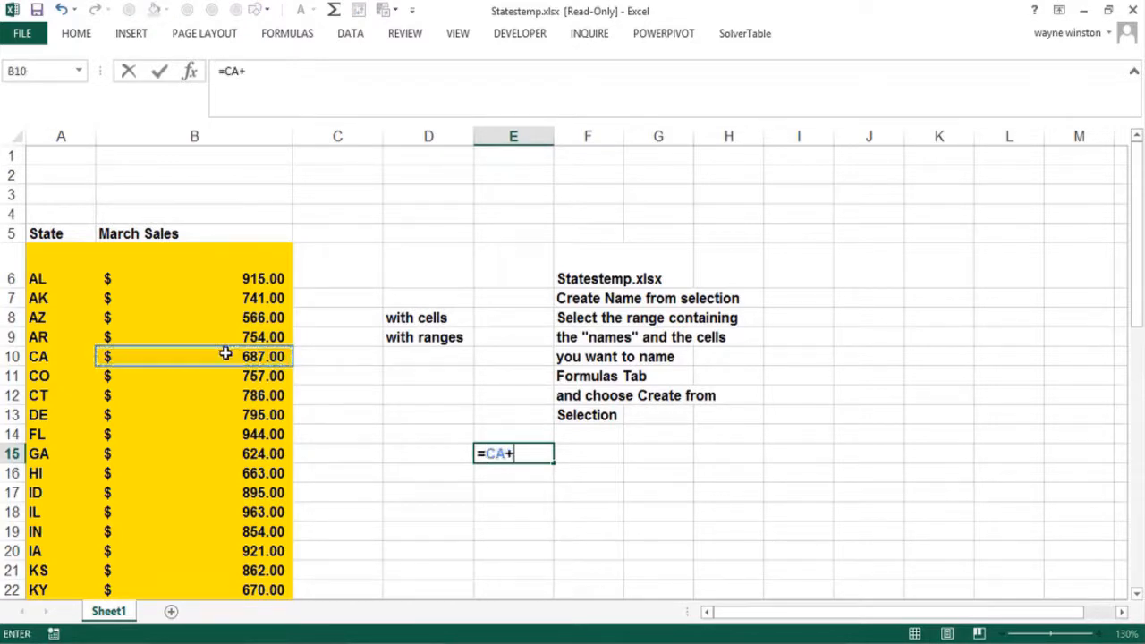
left_click(257, 433)
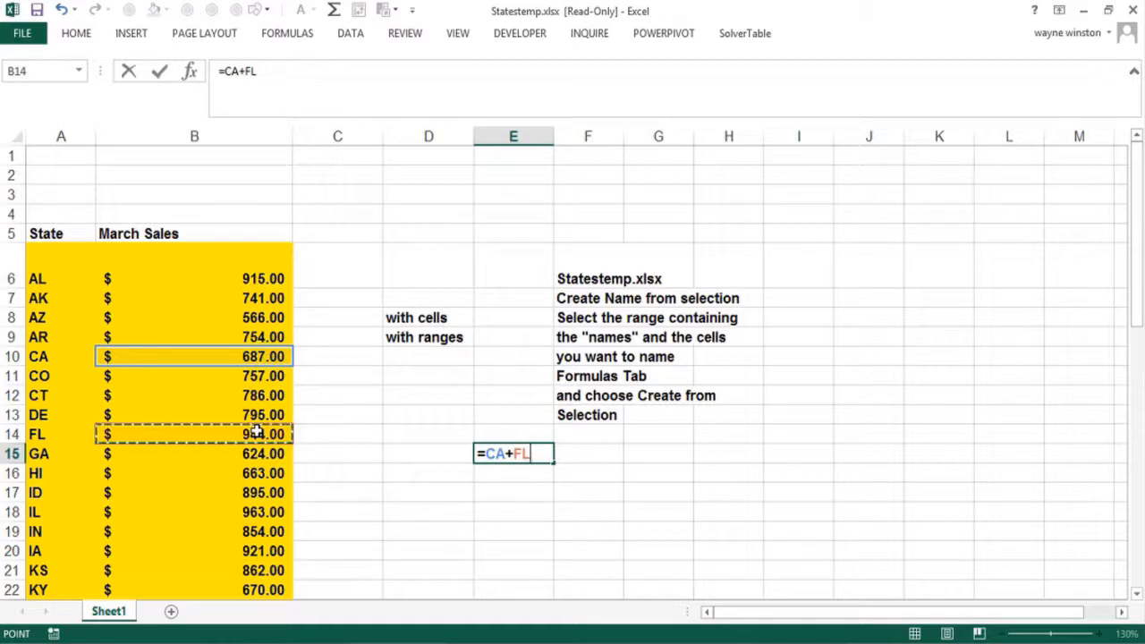
key("Return")
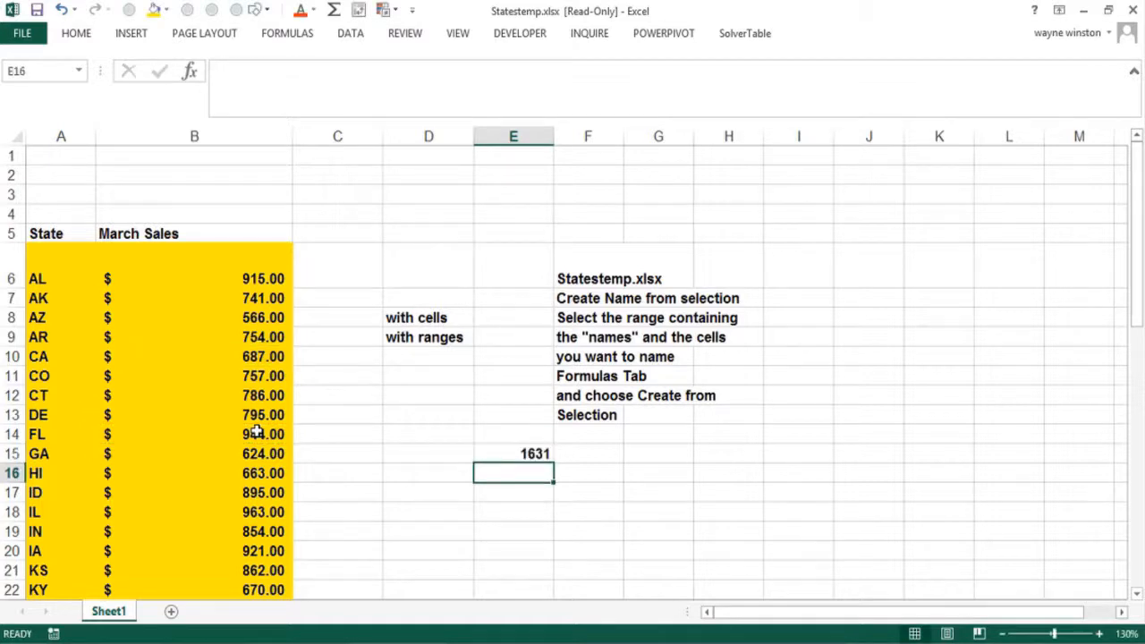
left_click(511, 452)
- Write the question "How do I manage my" in H14 and "range names?" in H15
left_click(710, 429)
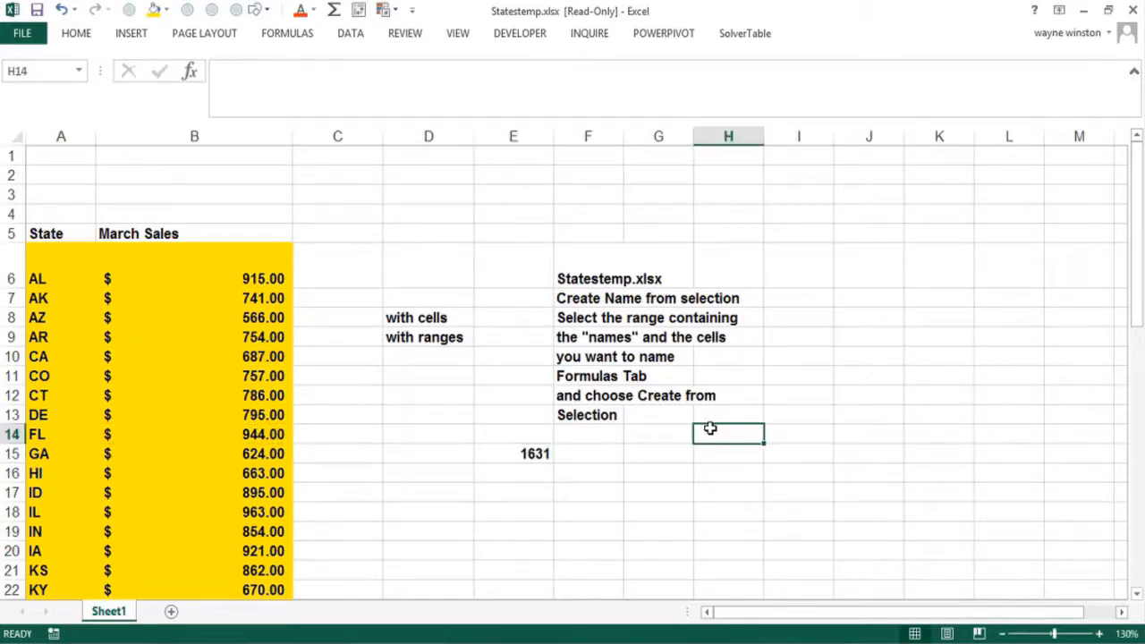
type("How do I manage my")
key("Return")
type("ran")
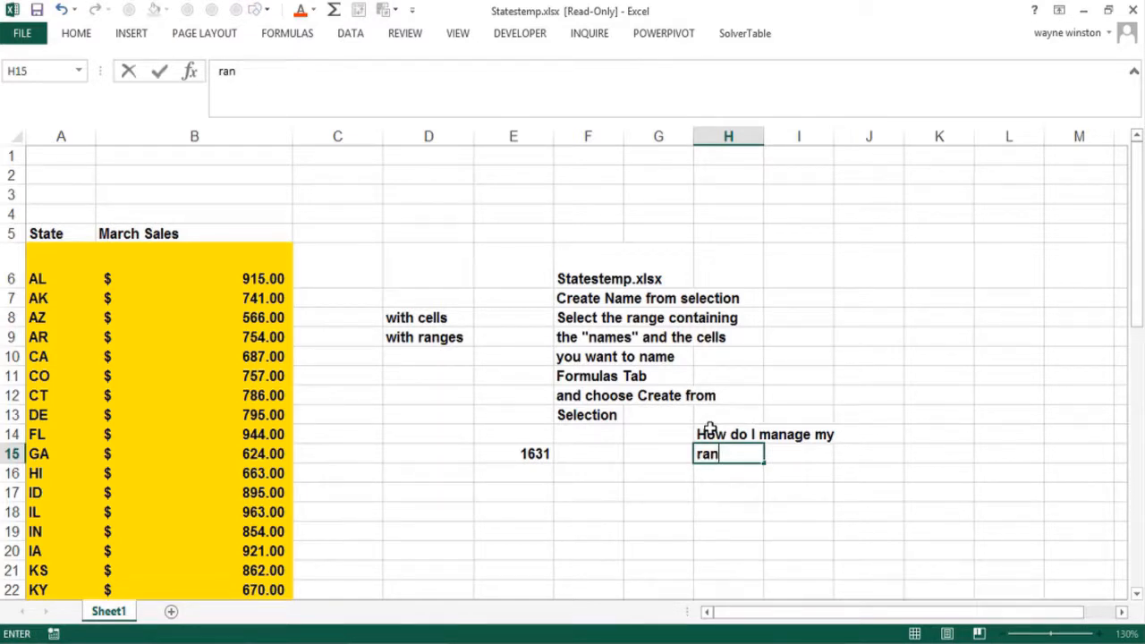
type("ge names")
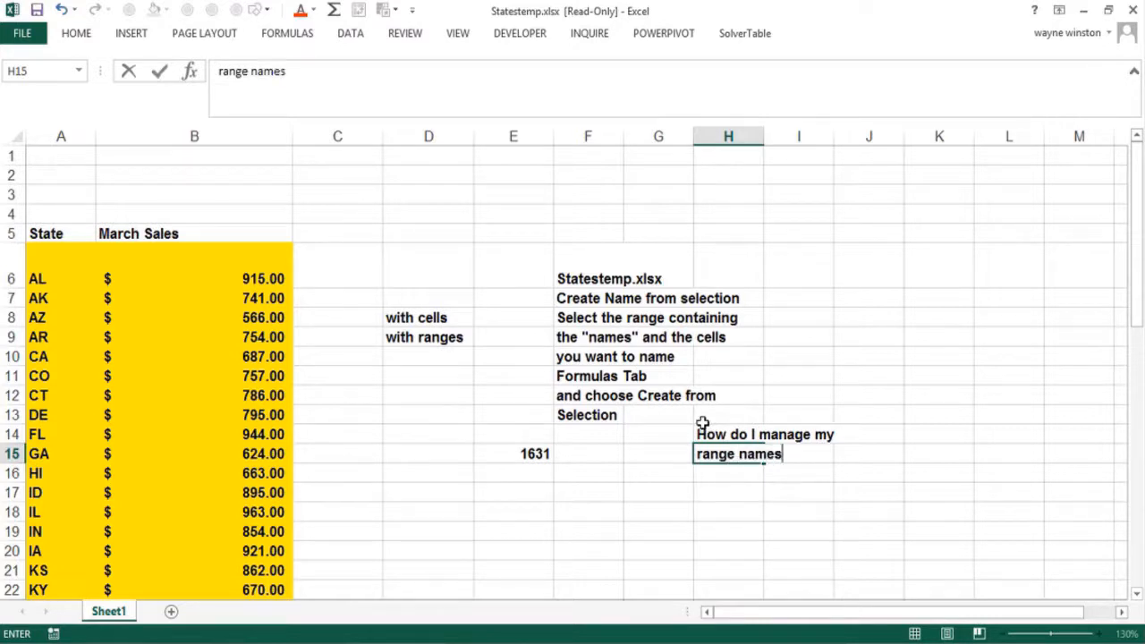
key("Return")
- Enter the answer "Formulas tab Name Manager" in G16
key("Left")
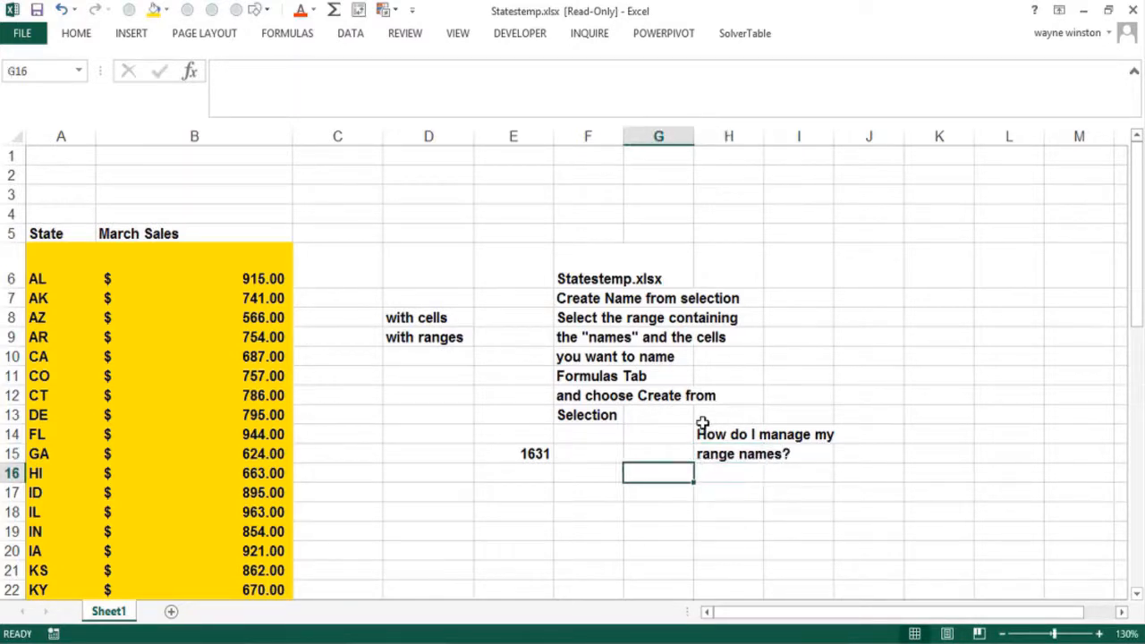
type("Formulas ta")
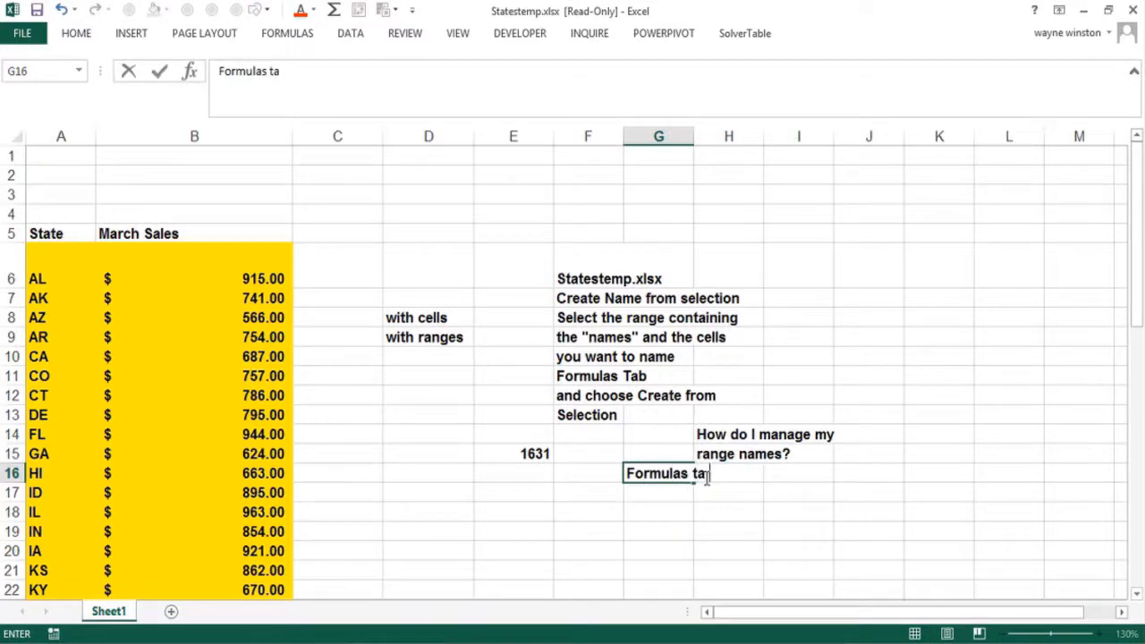
type("b Name Manage")
key("BackSpace")
type("ger")
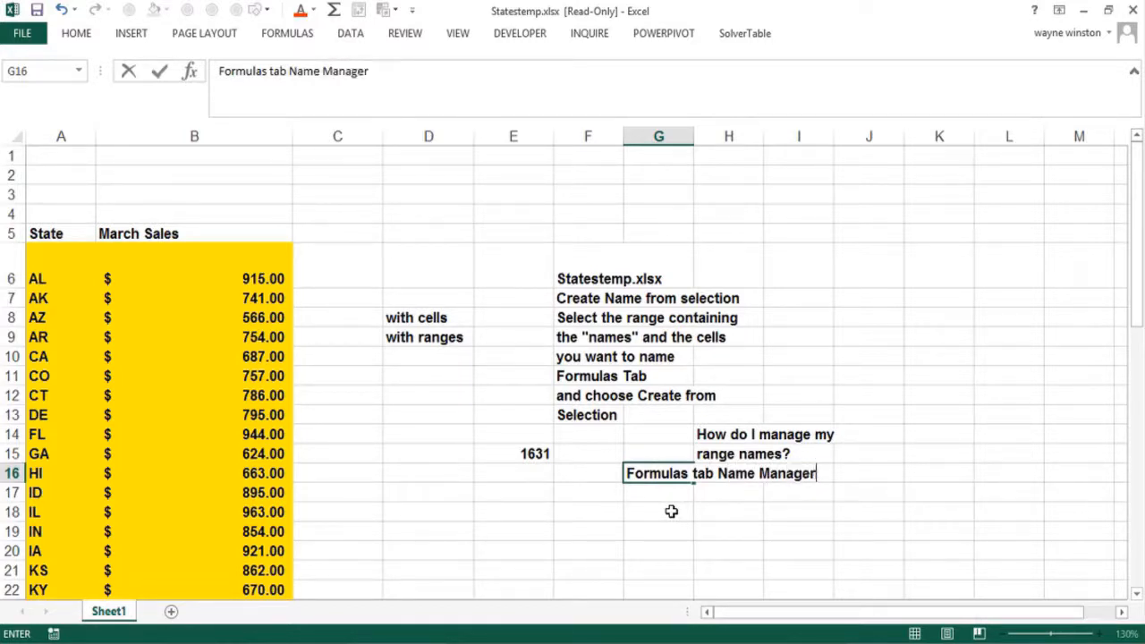
key("Return")
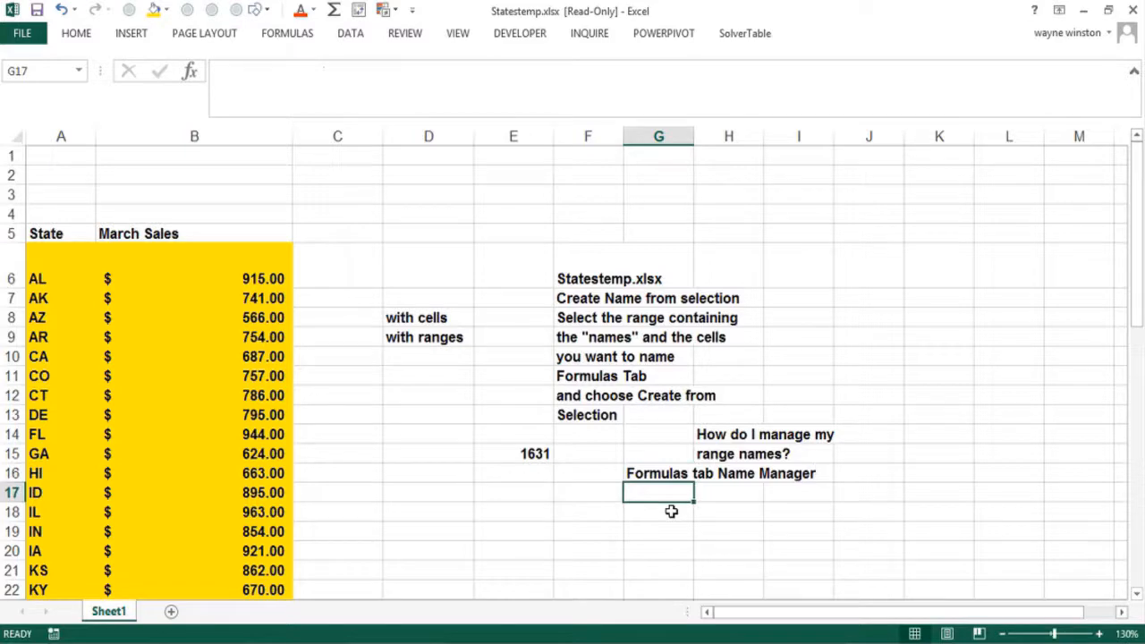
- Rename the defined name CA to CAL in the Name Manager, keeping its reference to B10
left_click(277, 33)
left_click(479, 86)
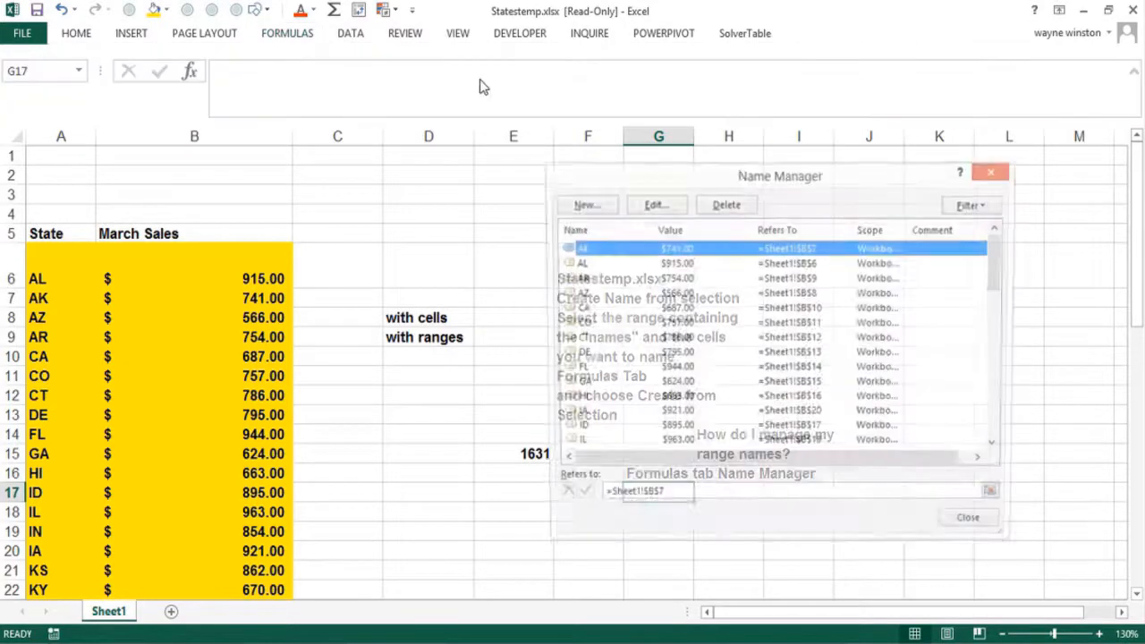
left_click(578, 264)
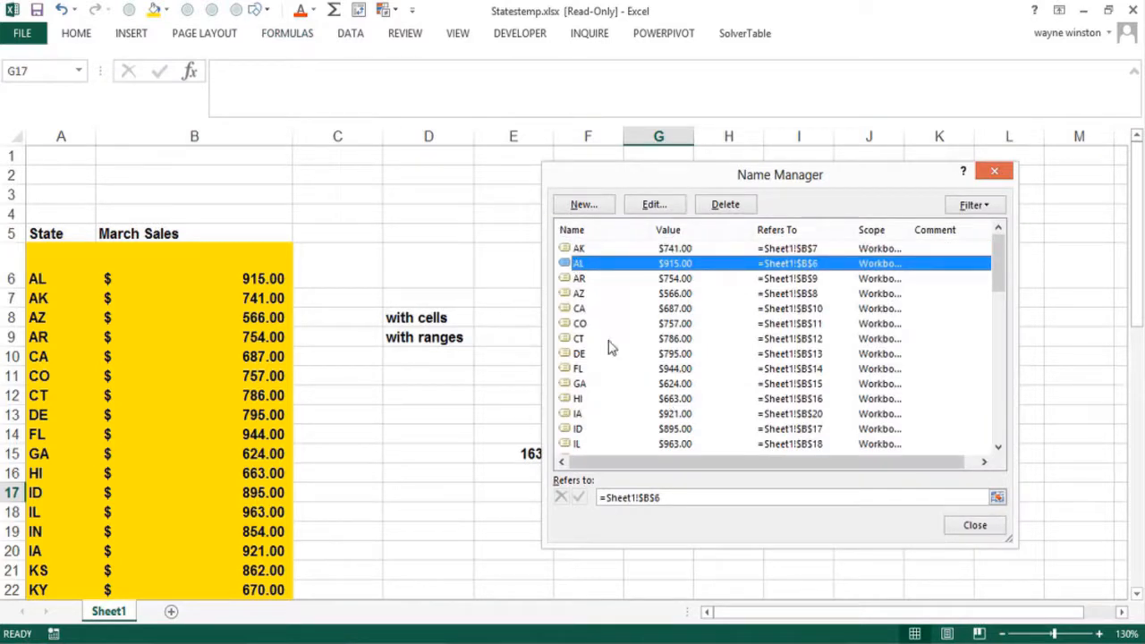
left_click(578, 327)
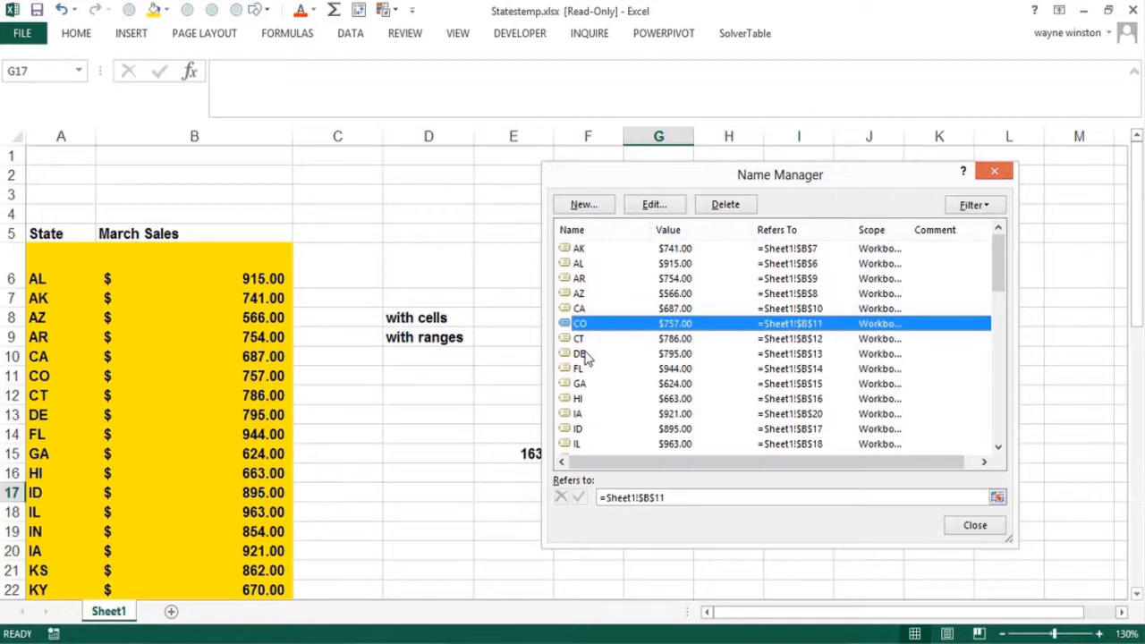
left_click(583, 307)
left_click(658, 206)
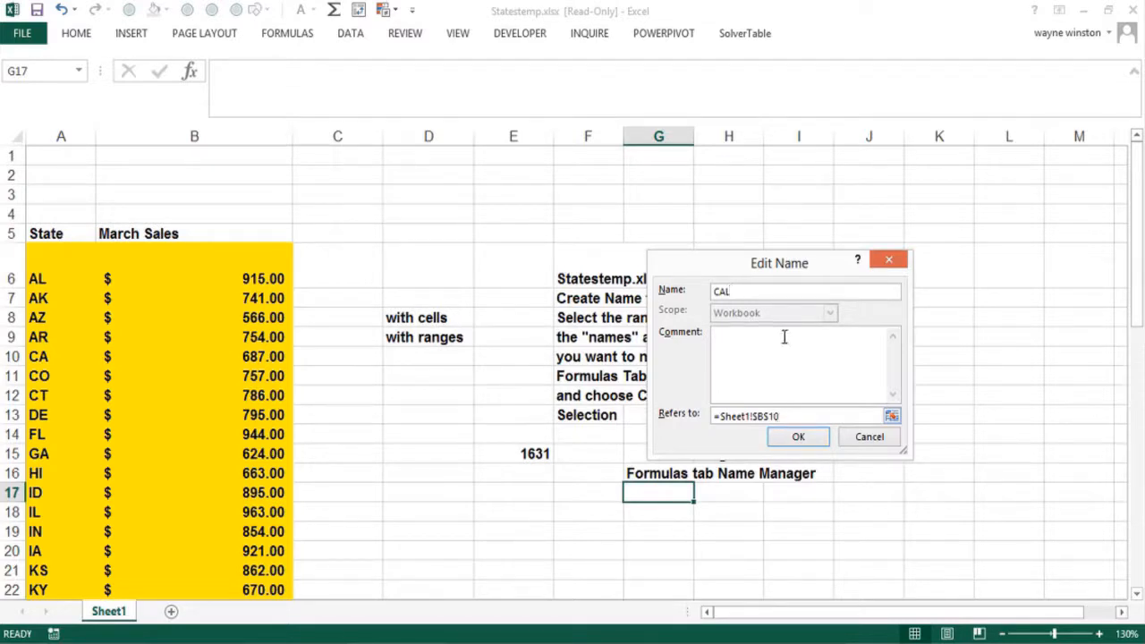
left_click(799, 444)
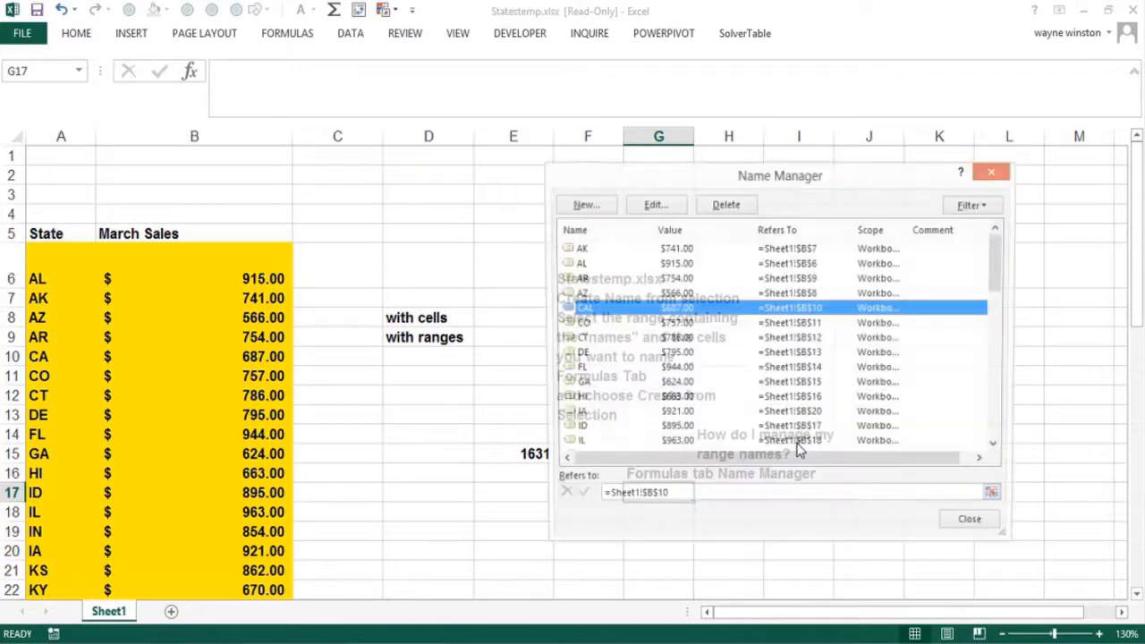
left_click(973, 526)
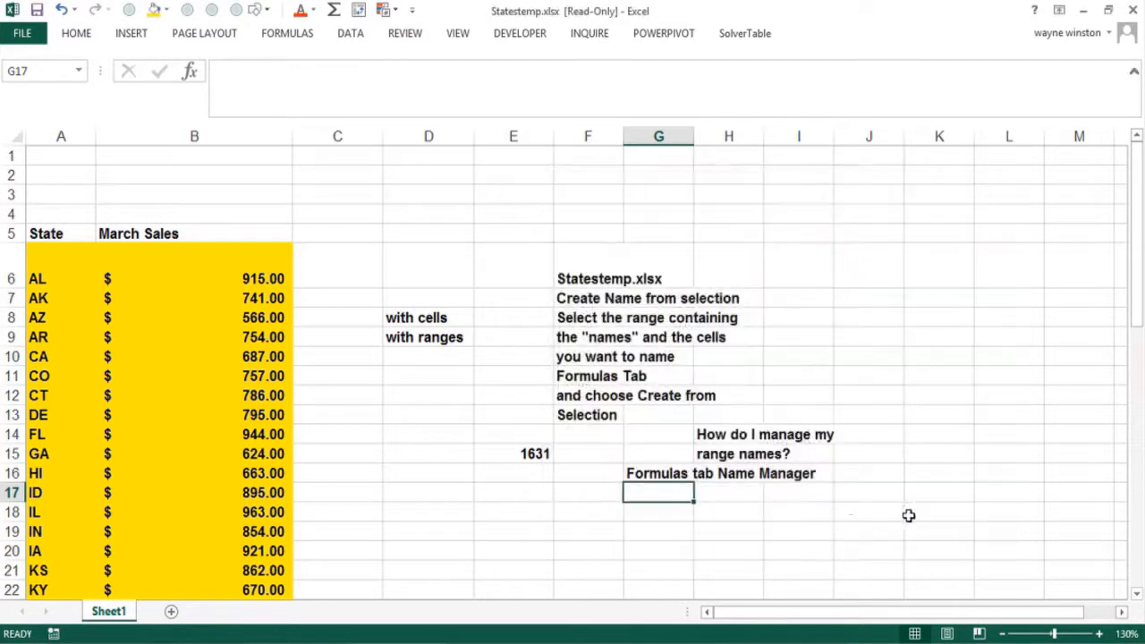
- Inspect the formula in E15 to check how it refers to the renamed cell
left_click(498, 453)
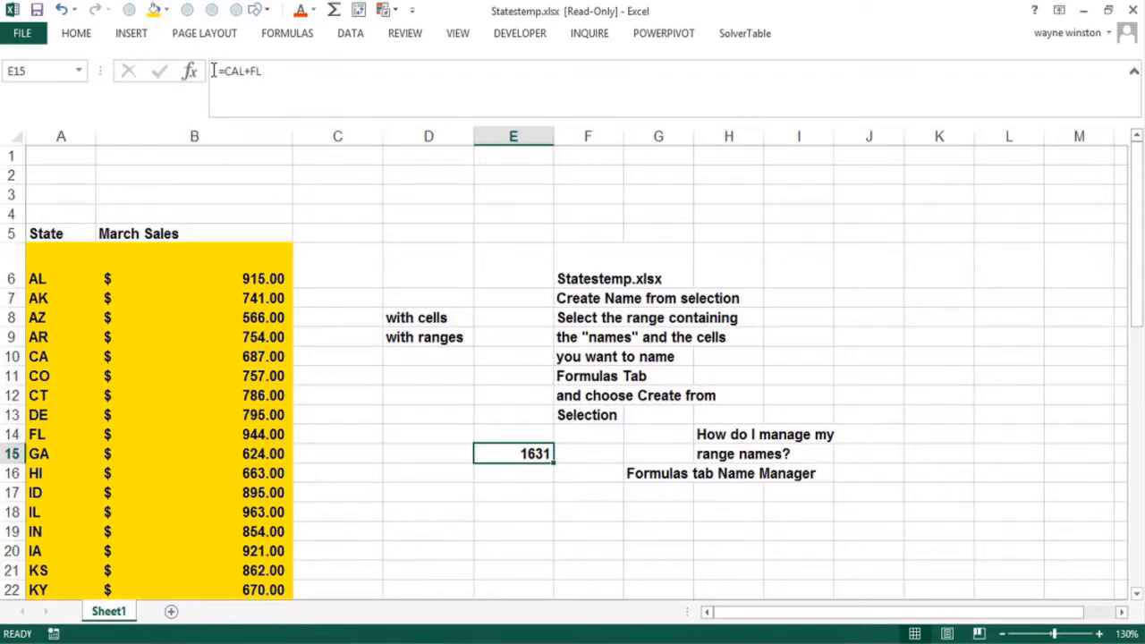
key("F2")
key("ctrl+Return")
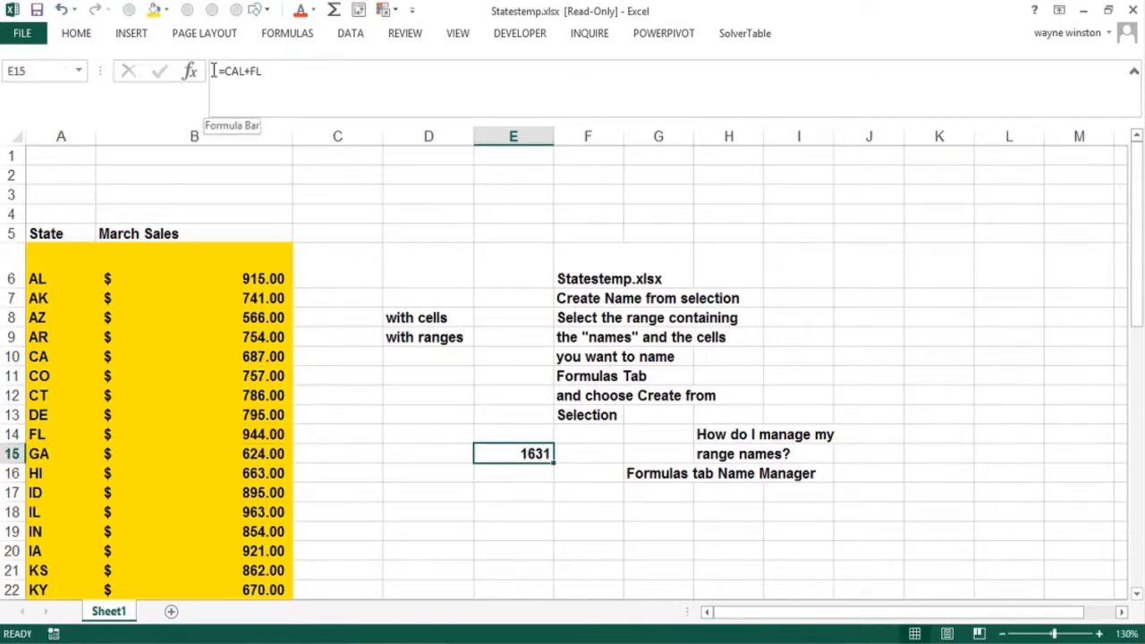
left_click(522, 496)
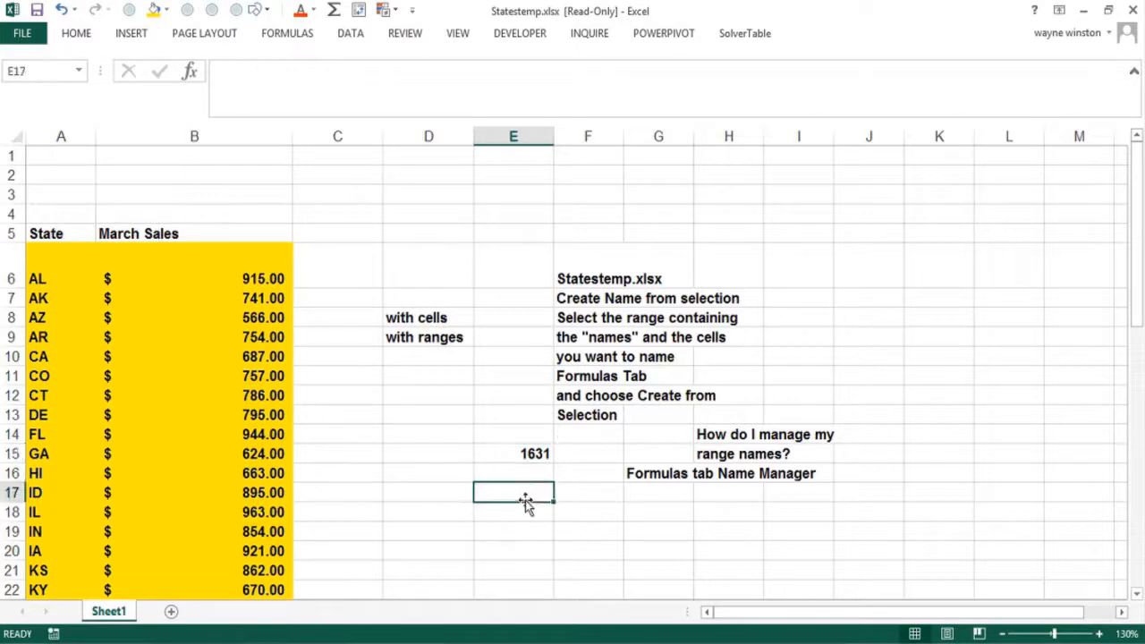
- Add a new worksheet and enter =CAL in its cell J12
left_click(171, 611)
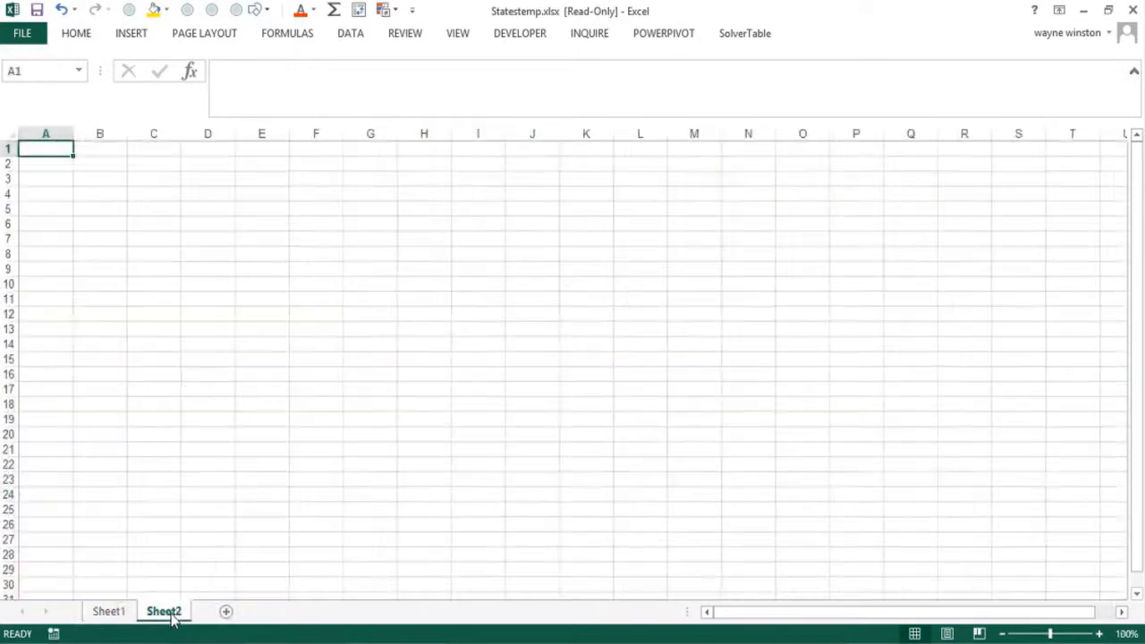
left_click(553, 315)
type("=CA")
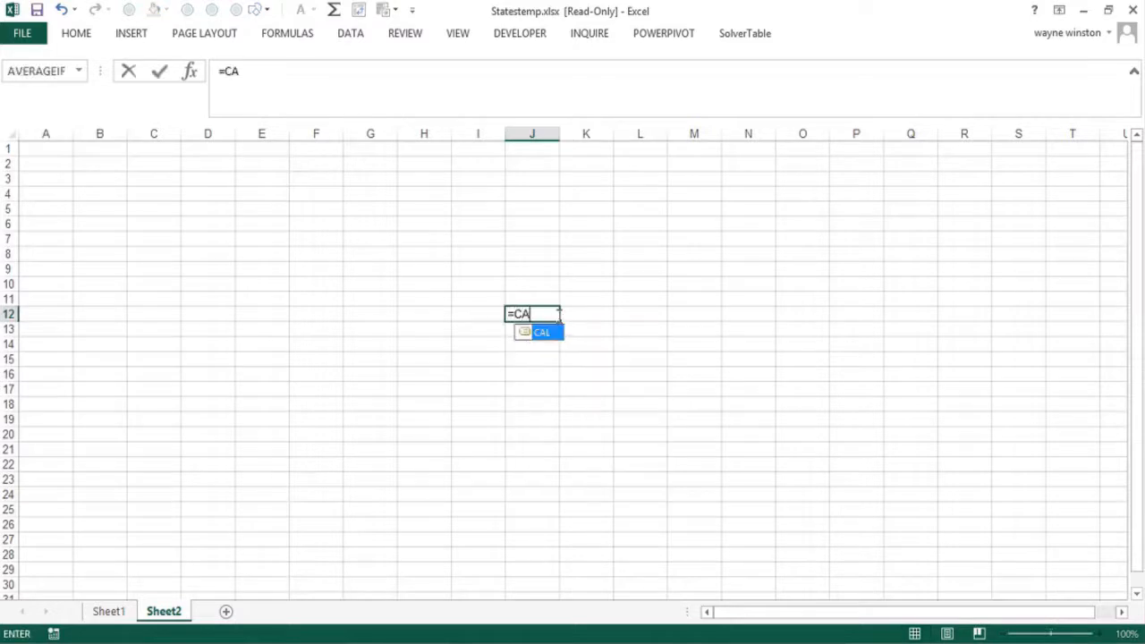
type("L")
key("Return")
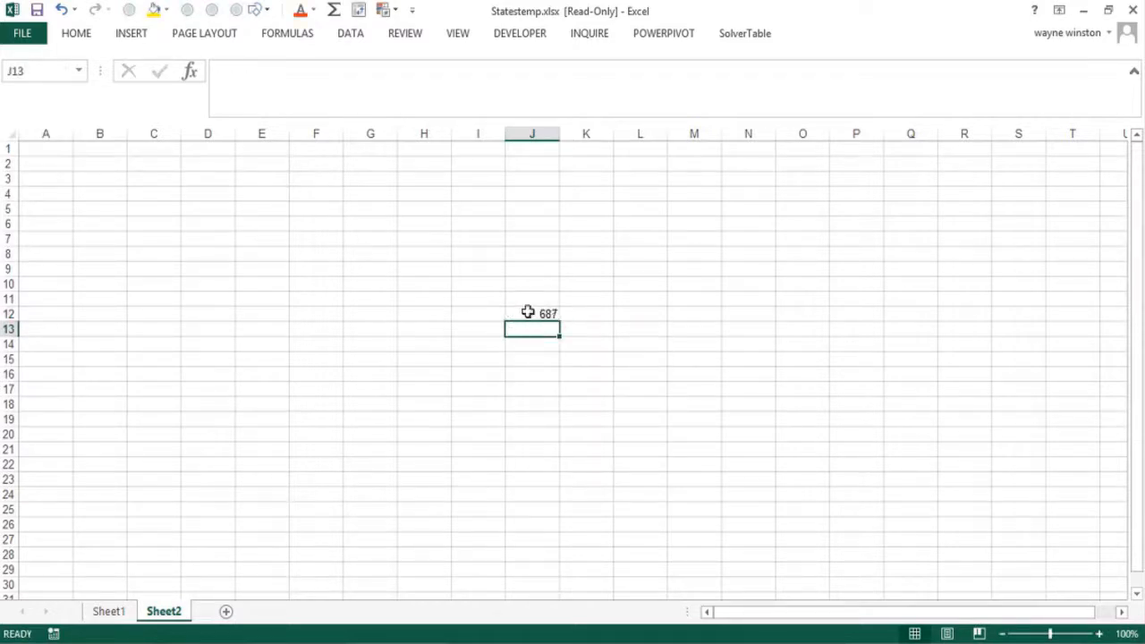
left_click(529, 312)
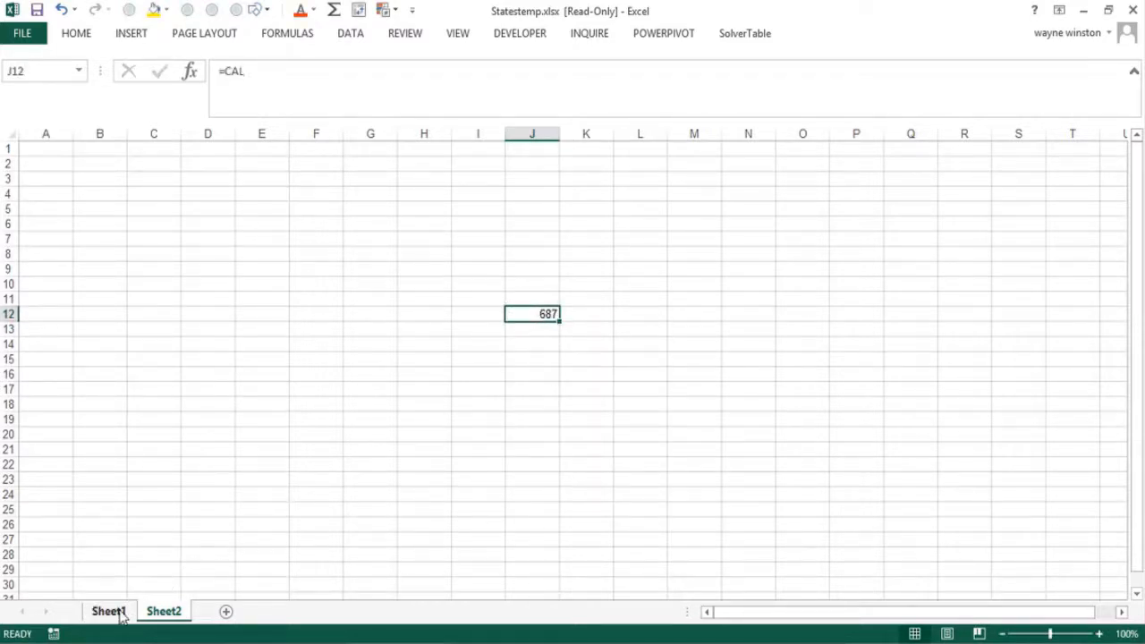
left_click(122, 614)
left_click(165, 613)
left_click(367, 407)
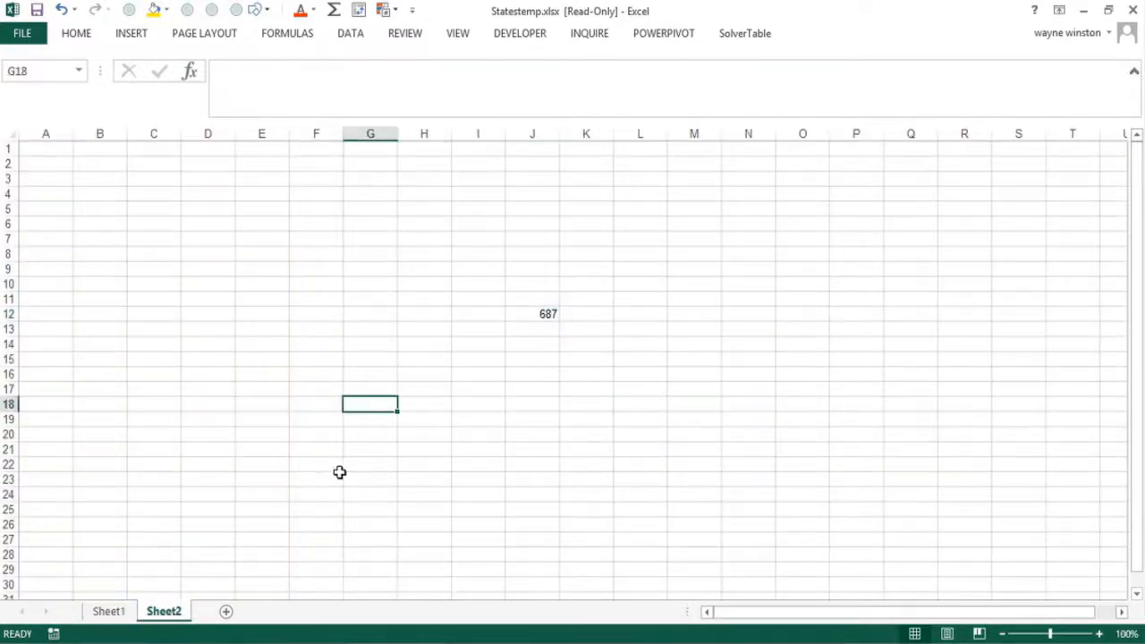
left_click(527, 340)
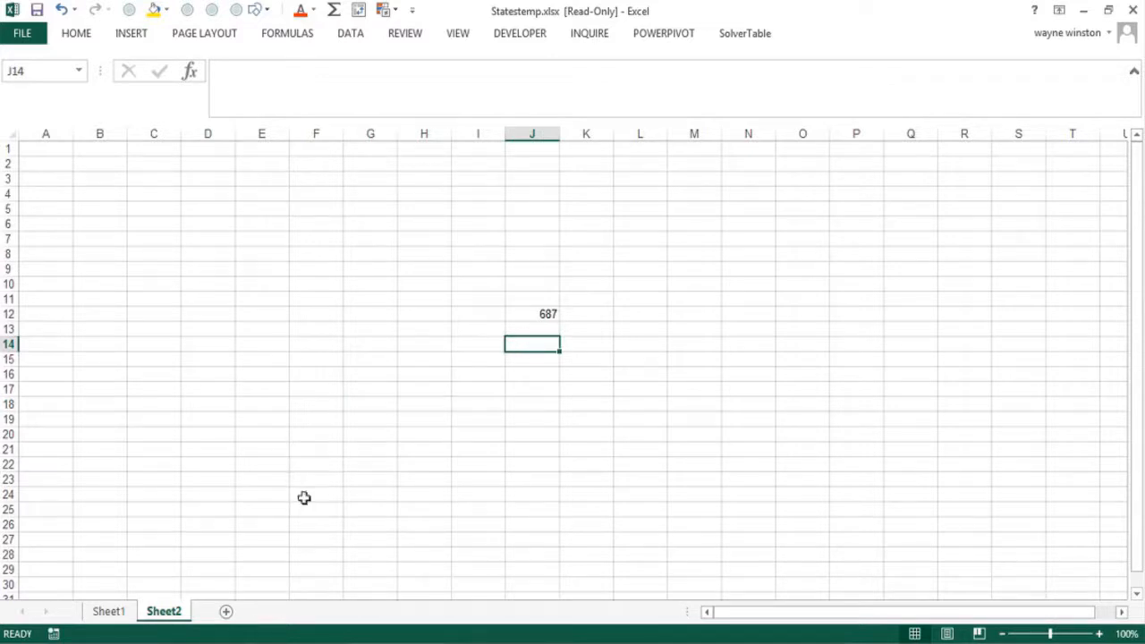
- On Sheet1, enter the headings "Player 1" and "Player 2" in F2:G2 with the values 12 and 15 beneath them
left_click(109, 611)
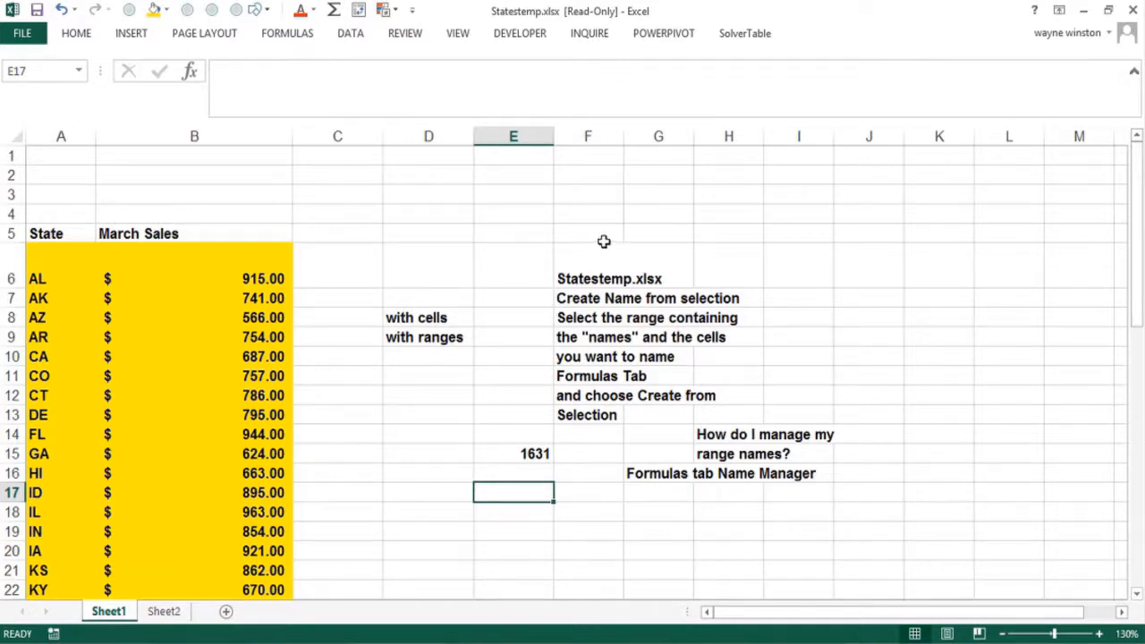
left_click(585, 176)
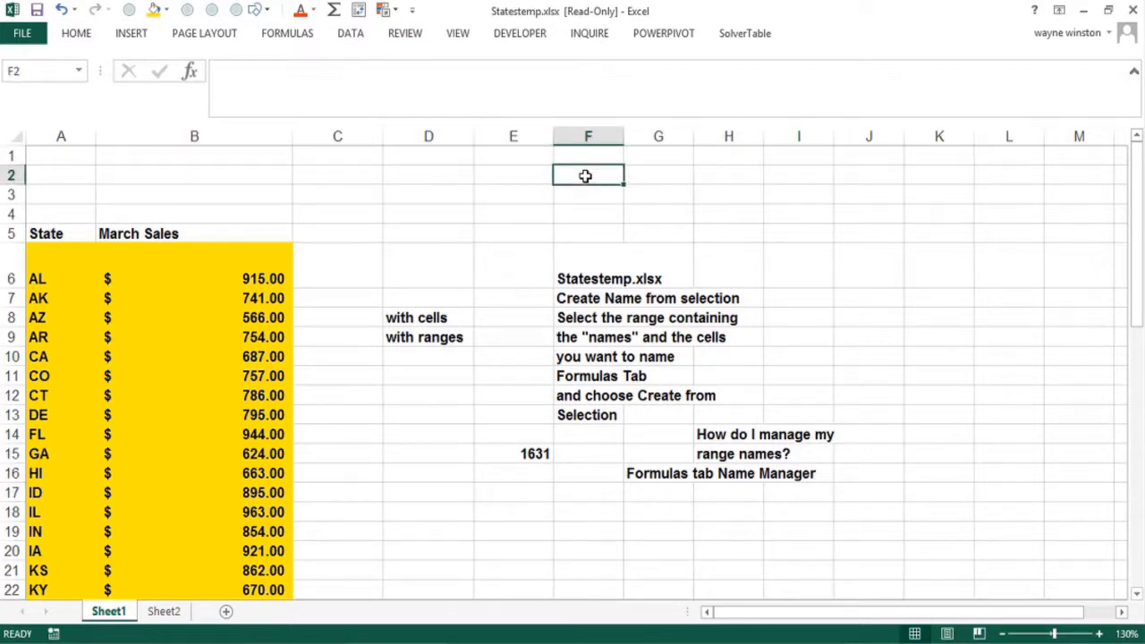
type("Player 1")
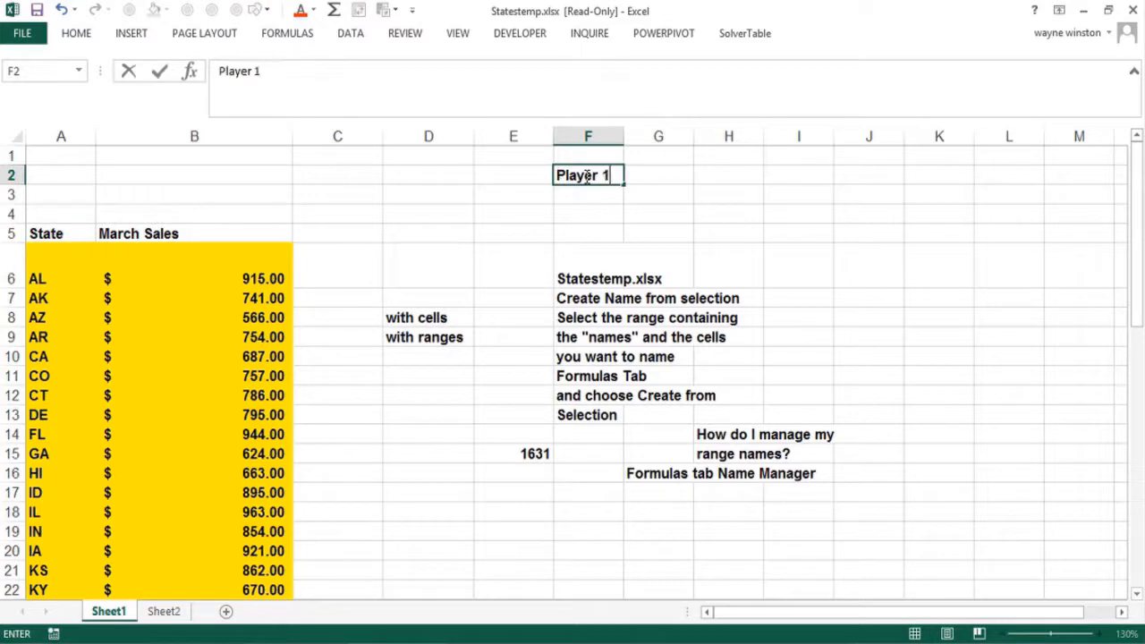
key("Tab")
type("Player 2")
key("Return")
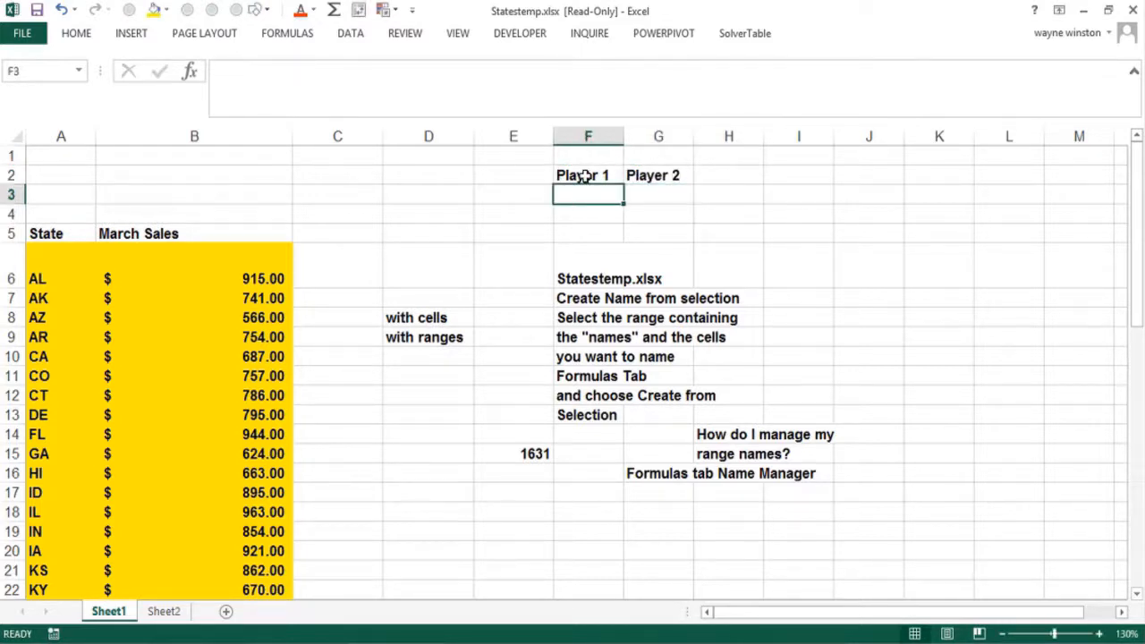
type("12")
key("Tab")
type("1")
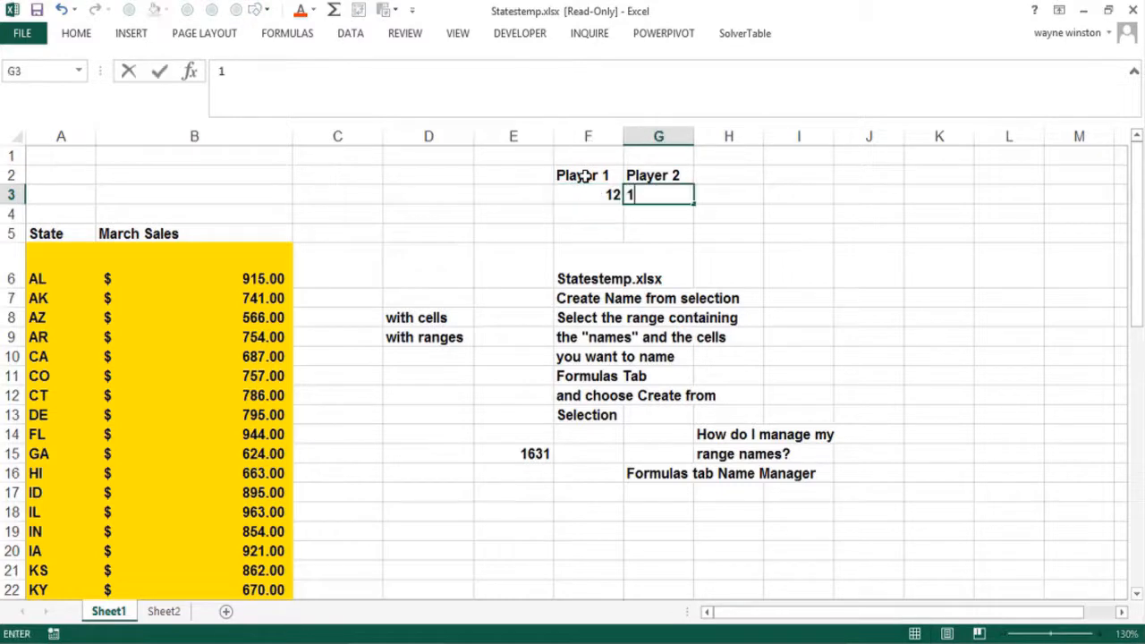
type("5")
key("Down")
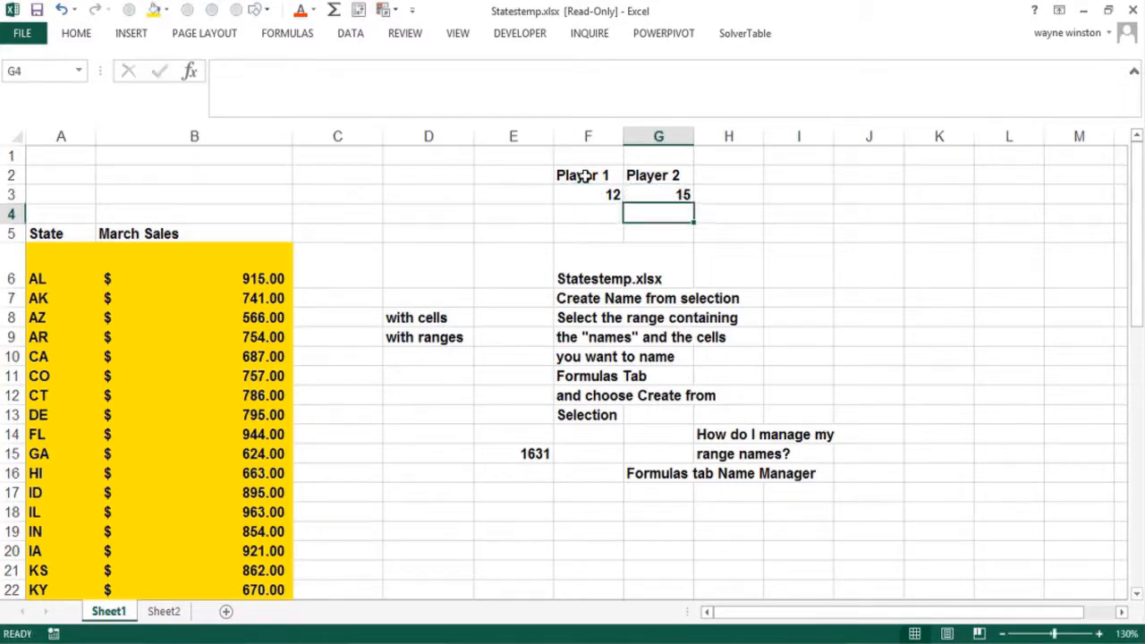
- Create names from the selection F2:G3, using the headings in the top row as names
left_click_drag(583, 175, 658, 194)
left_click(289, 36)
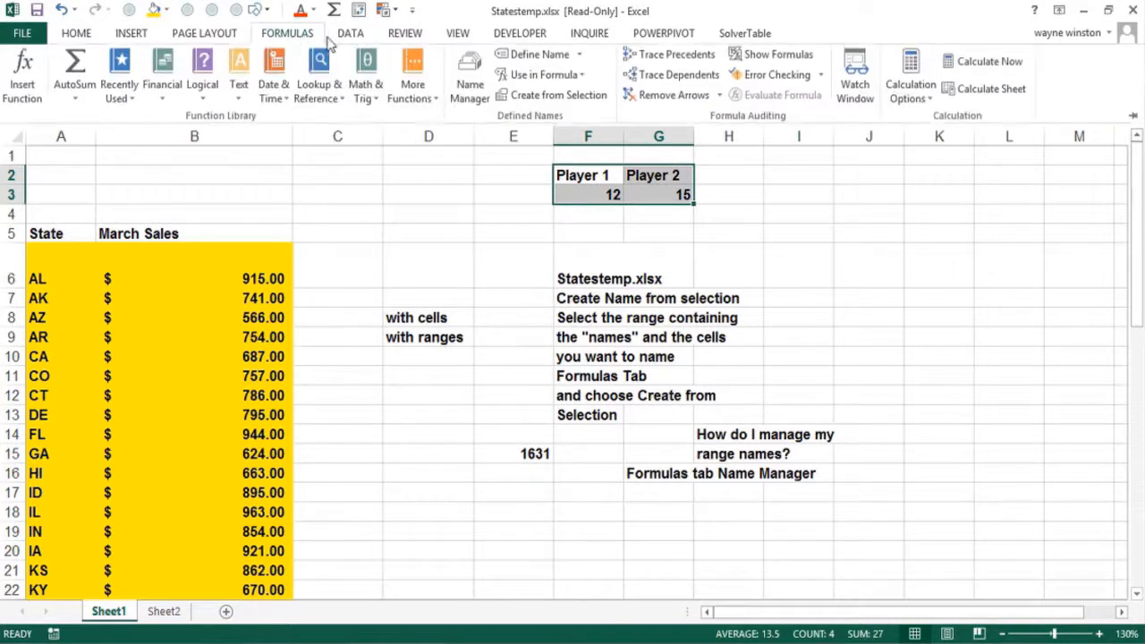
left_click(533, 98)
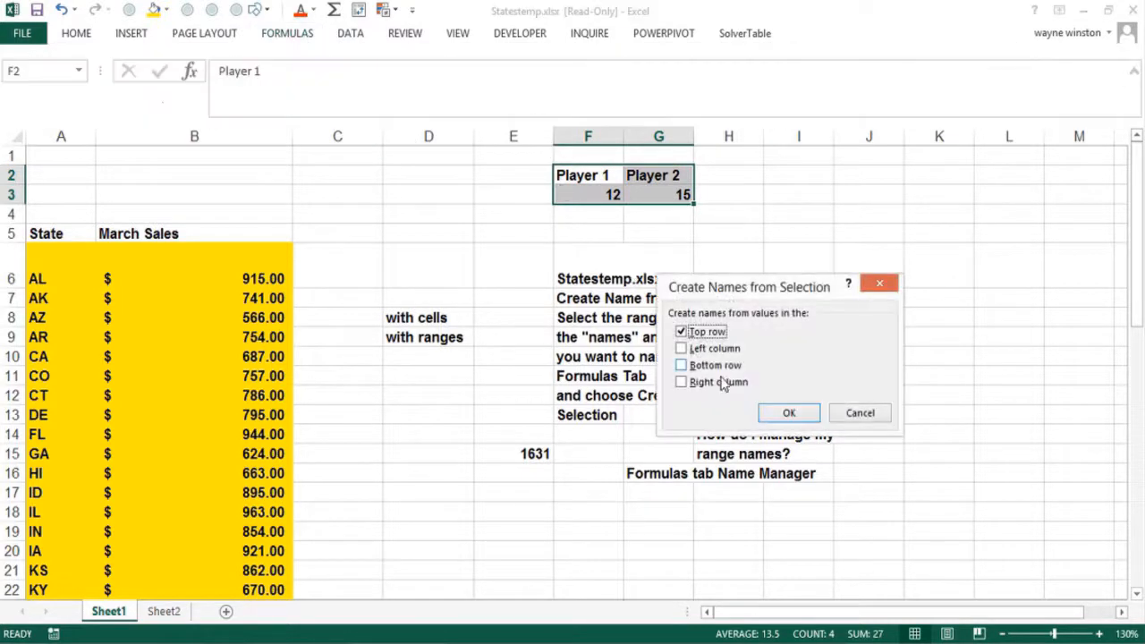
left_click(790, 412)
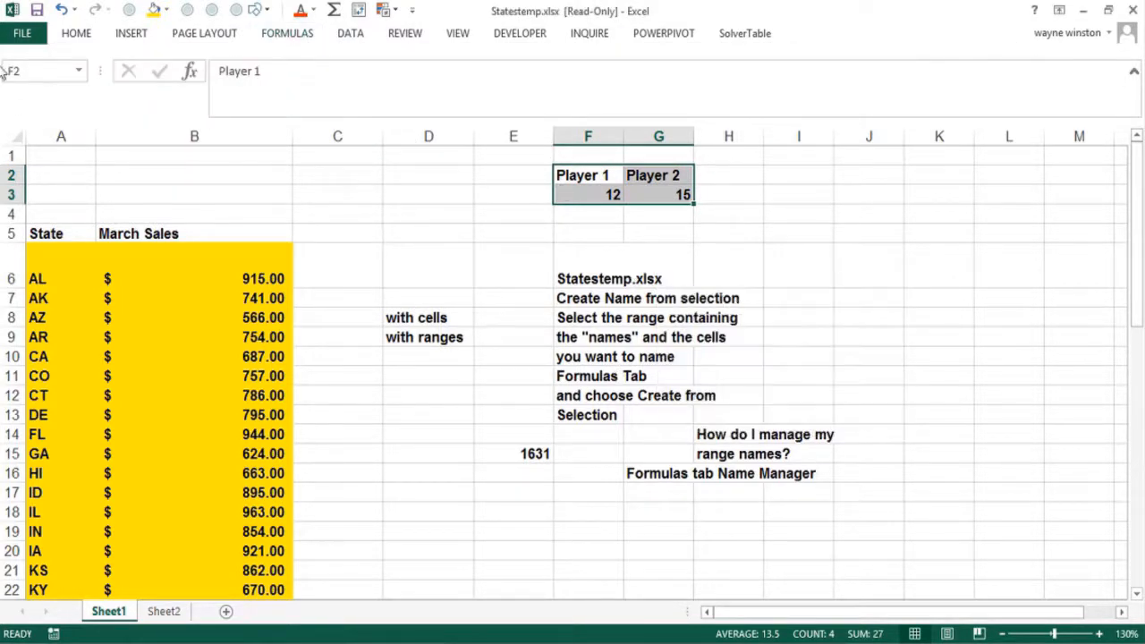
- Look through the workbook's list of defined names to check how the two player names are written
left_click(78, 71)
left_click_drag(80, 352, 59, 517)
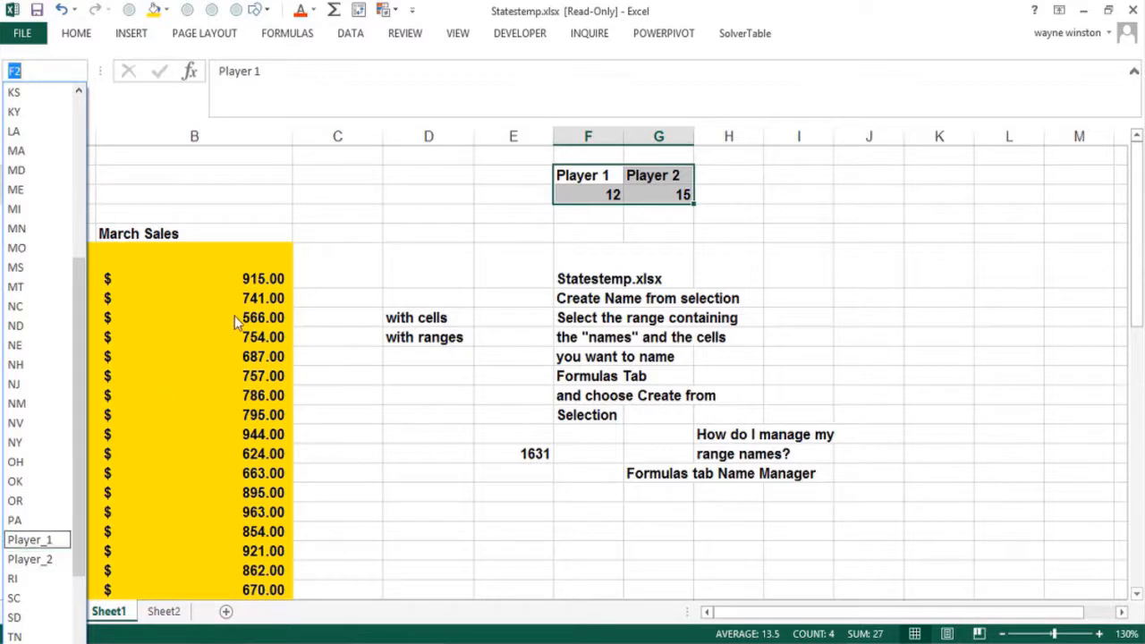
left_click(503, 230)
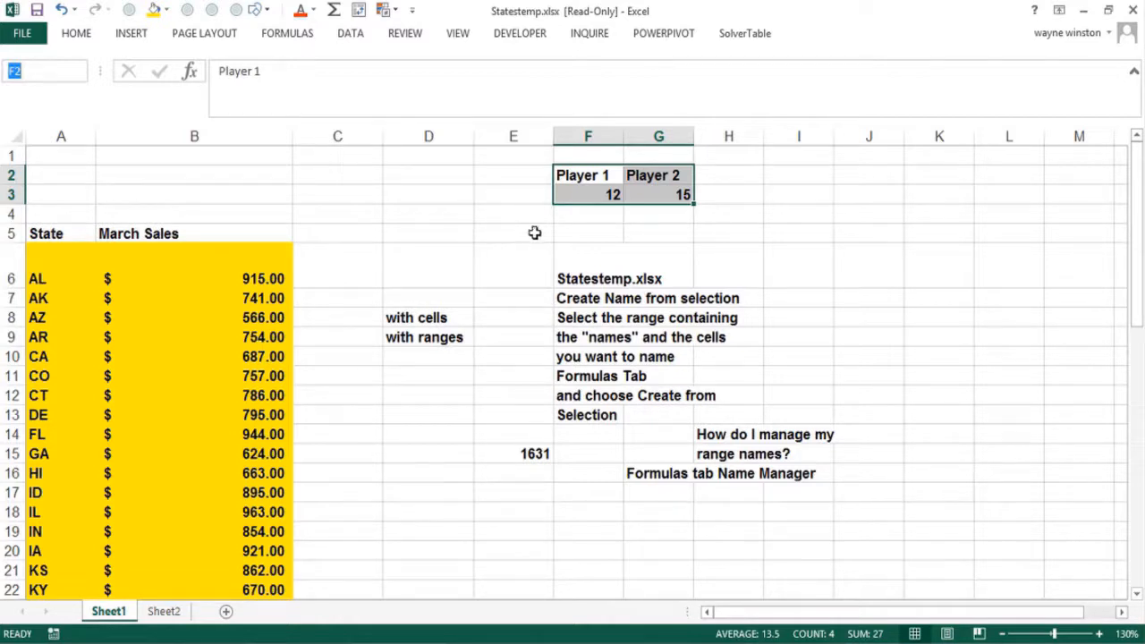
left_click(576, 229)
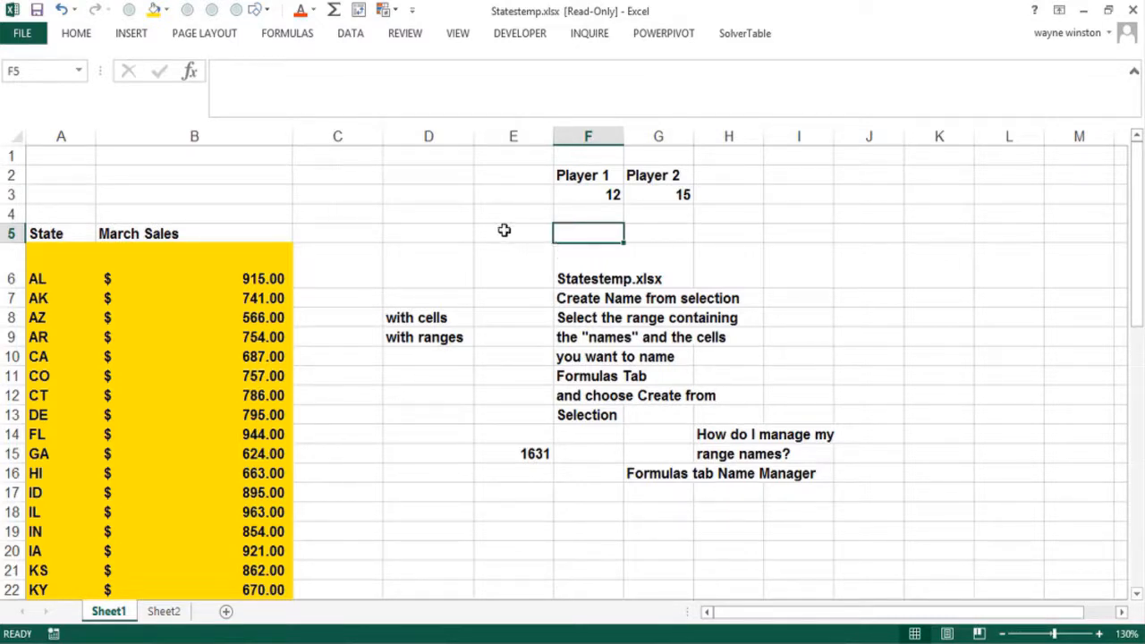
left_click(502, 230)
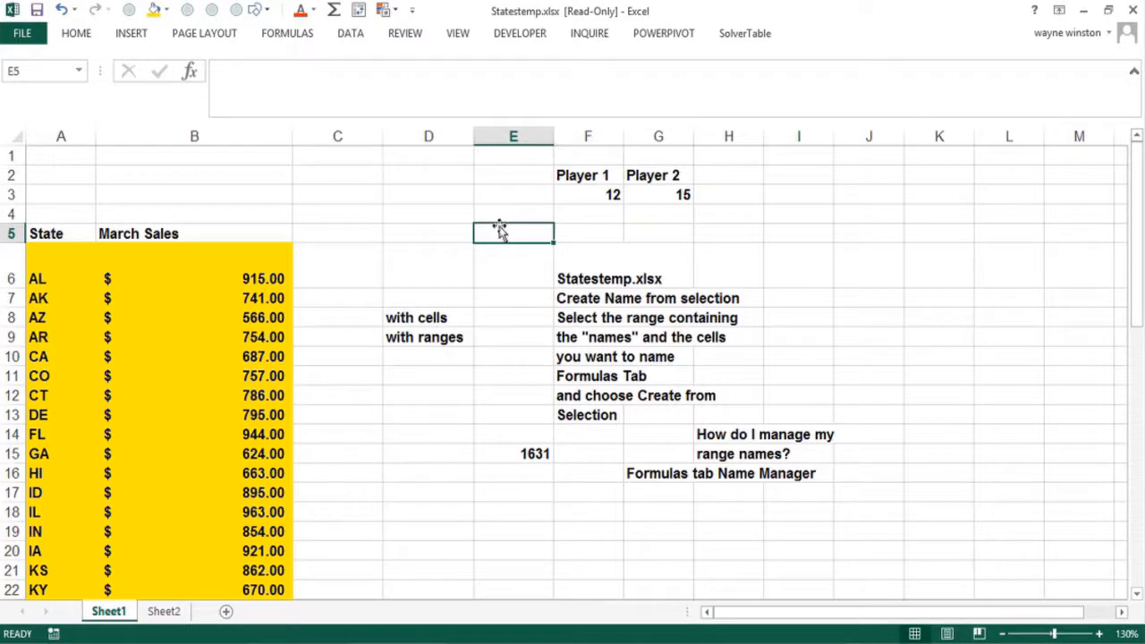